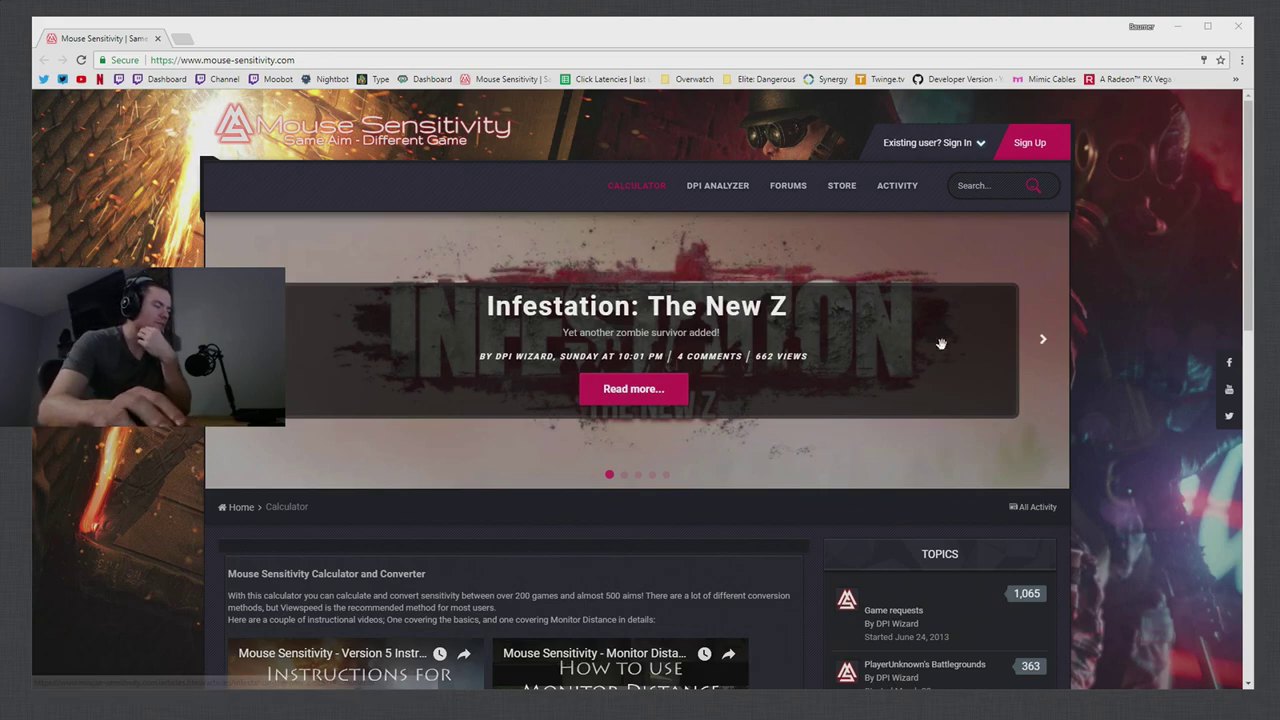
scroll(1200, 400, down, 4)
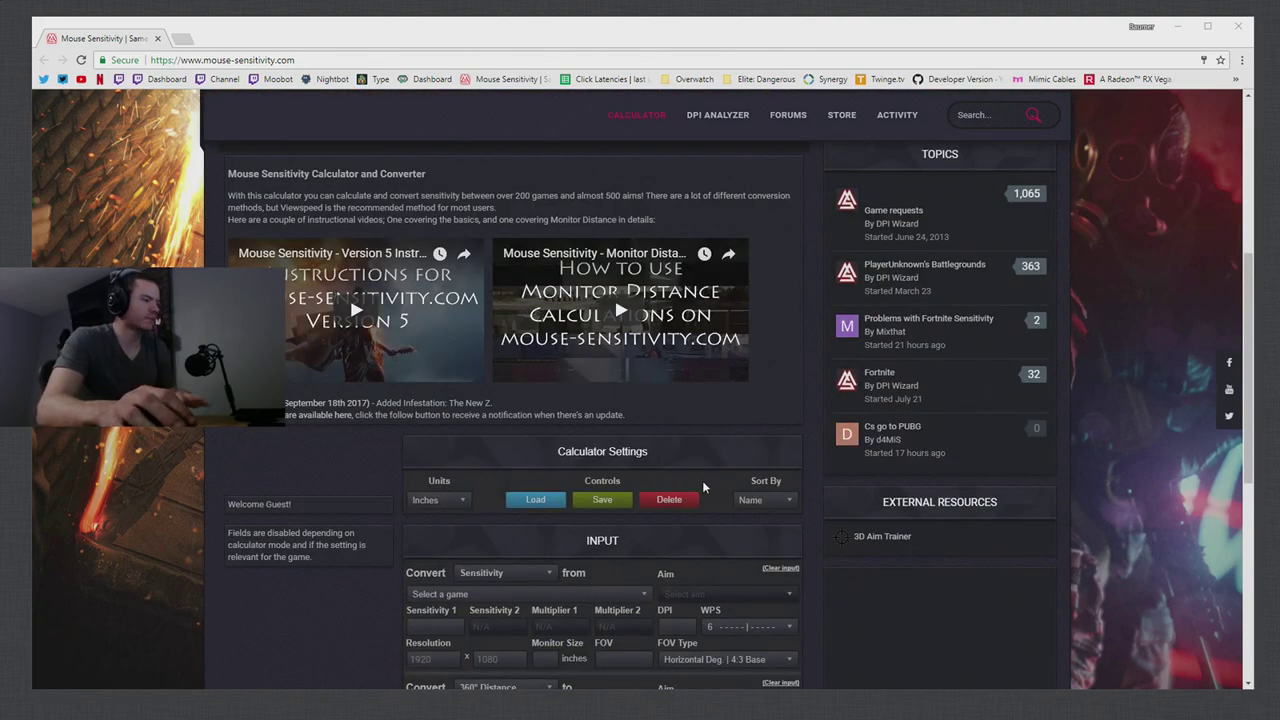
scroll(940, 240, up, 3)
scroll(985, 173, up, 2)
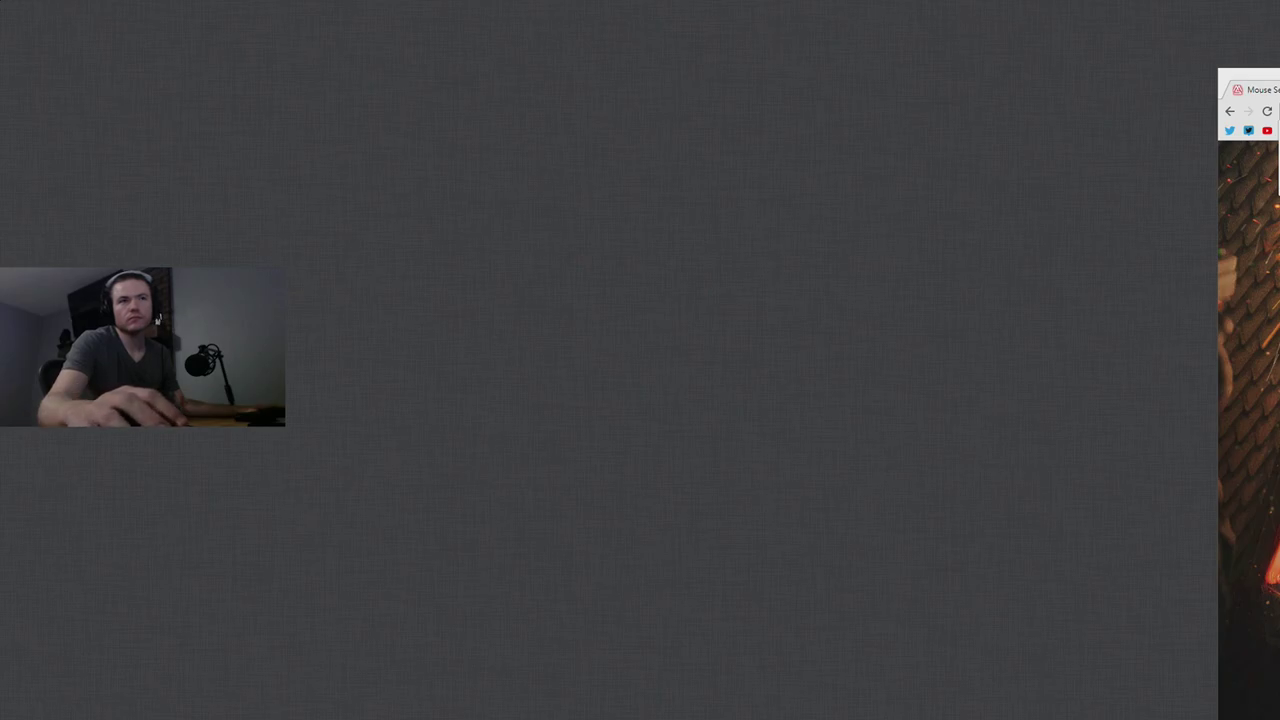
Step: Bring the browser window into view and choose Battlefield 1 (In-game - ADS FOV OFF) as the game to convert from
drag(1279, 88, 743, 47)
scroll(611, 505, down, 7)
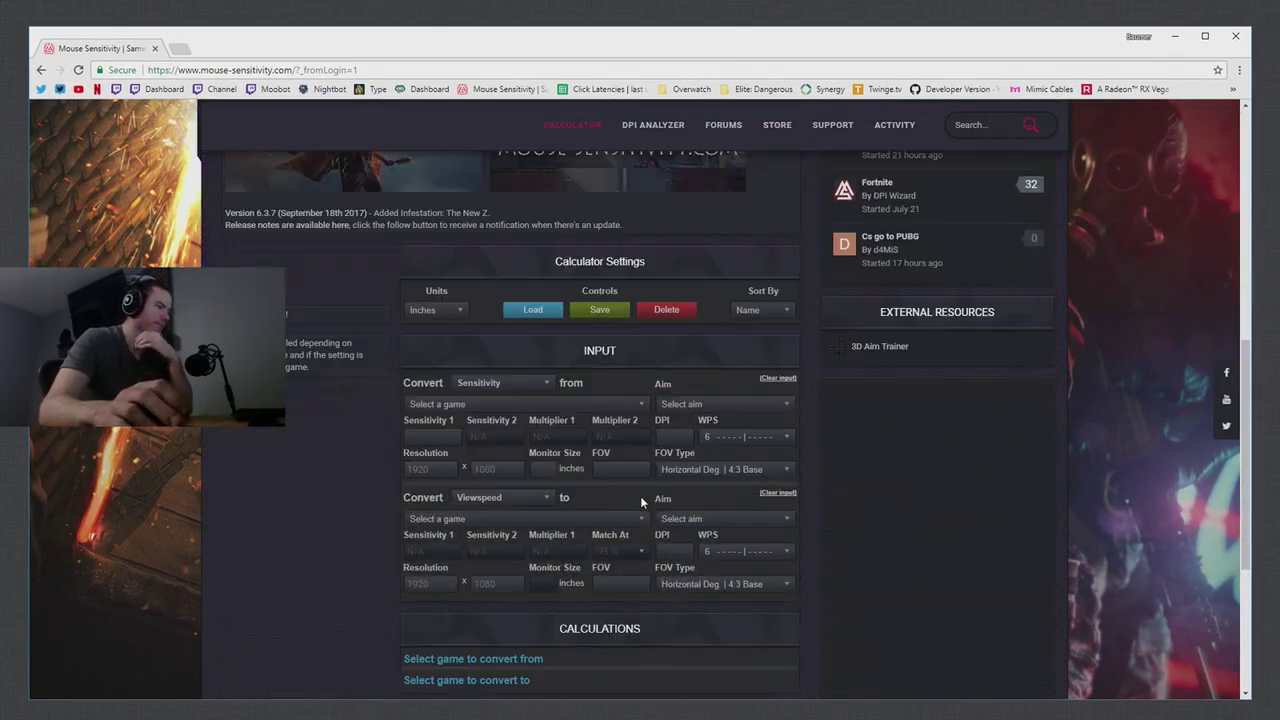
click(528, 404)
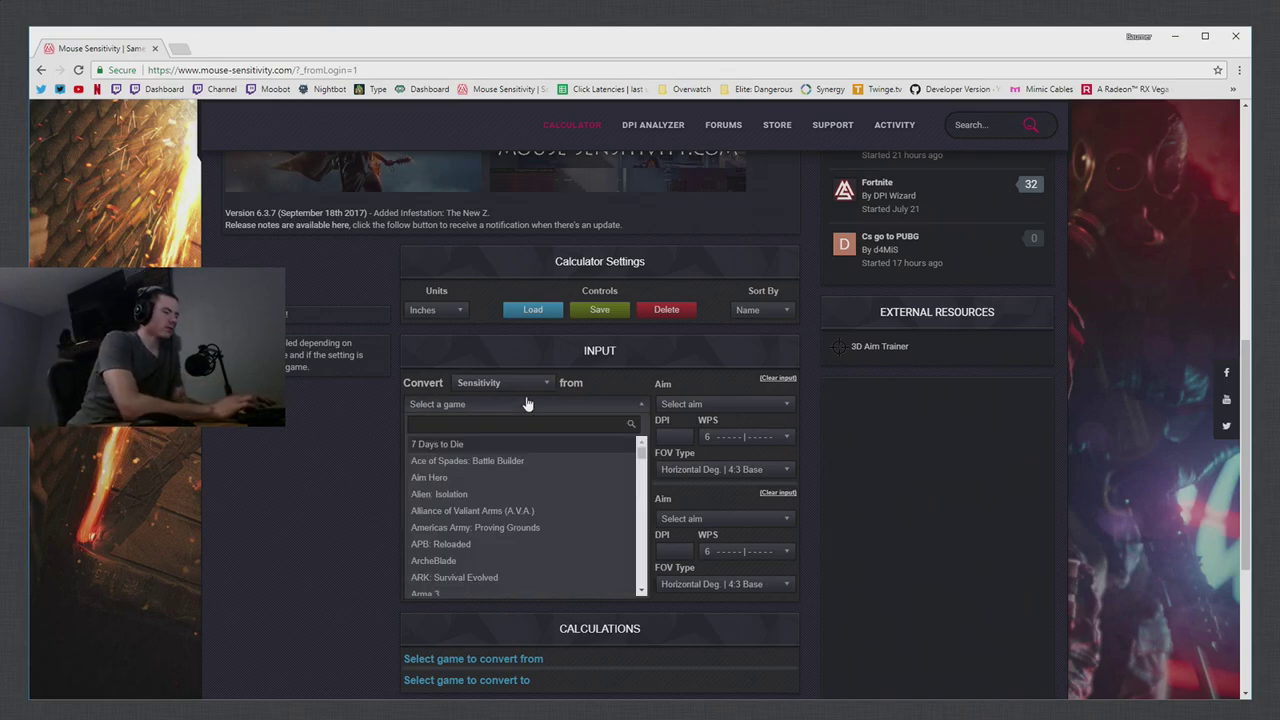
text(battlefield)
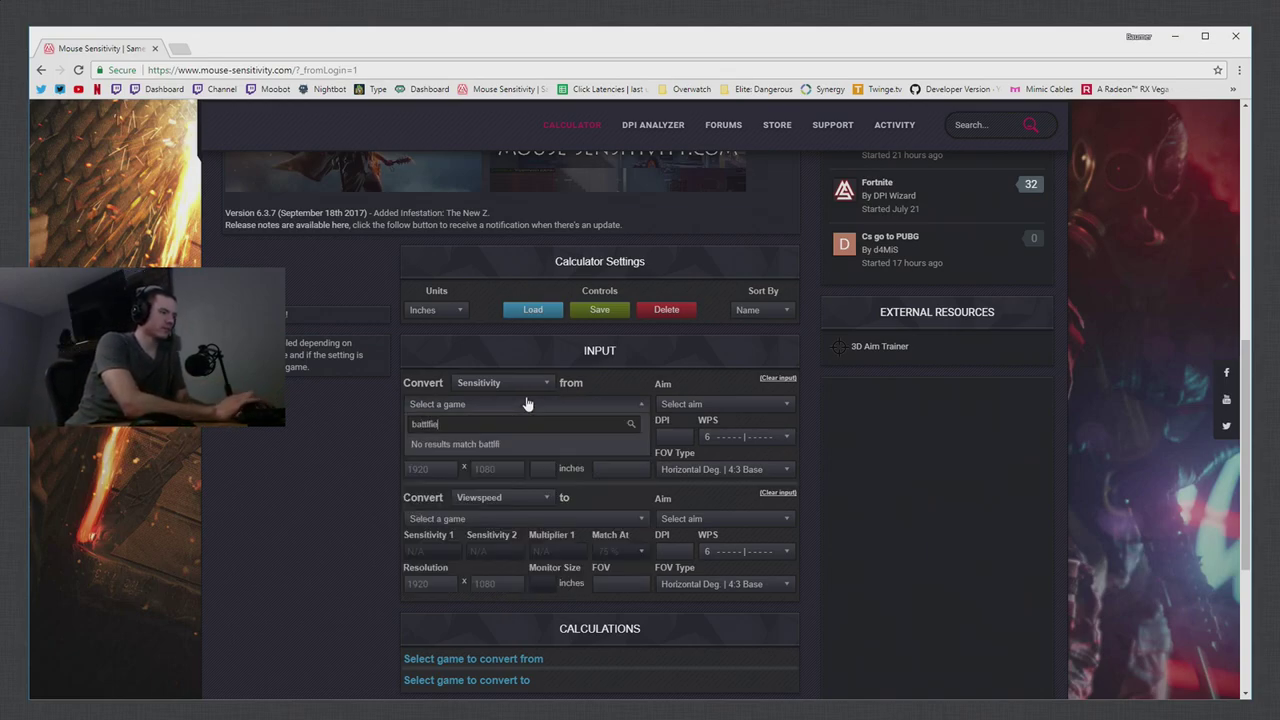
key(BackSpace)
text(efie)
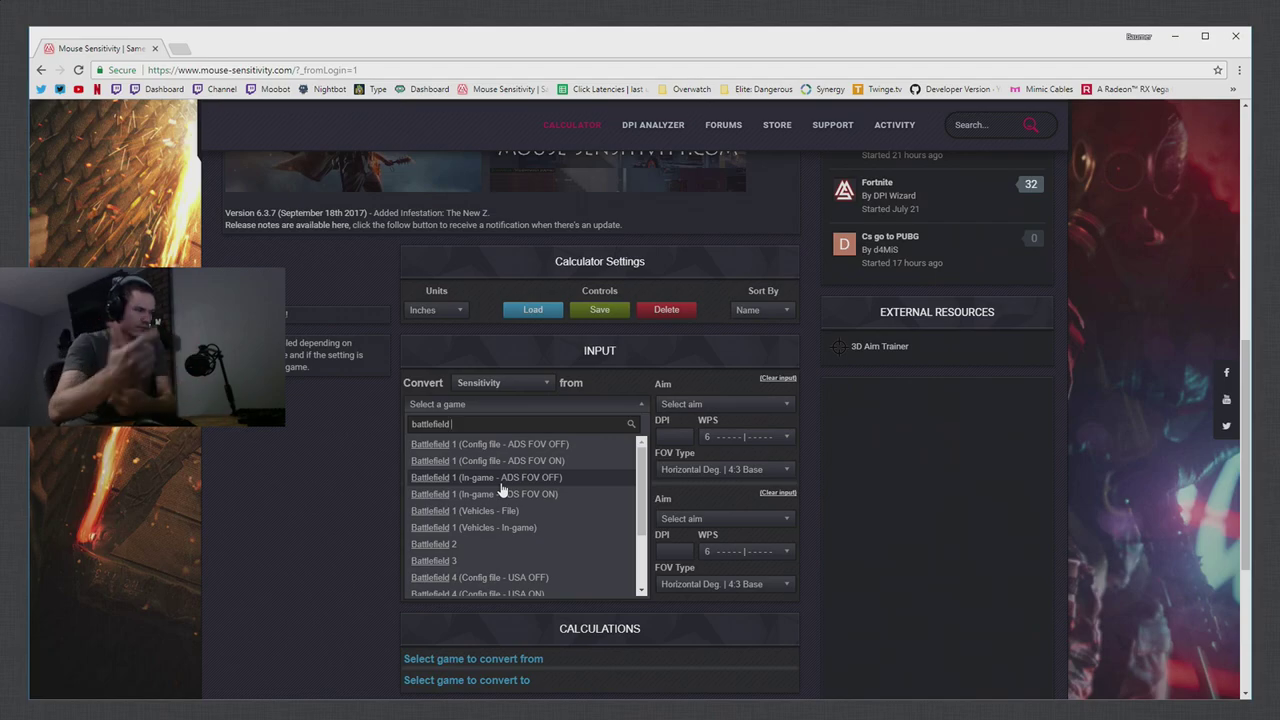
click(556, 478)
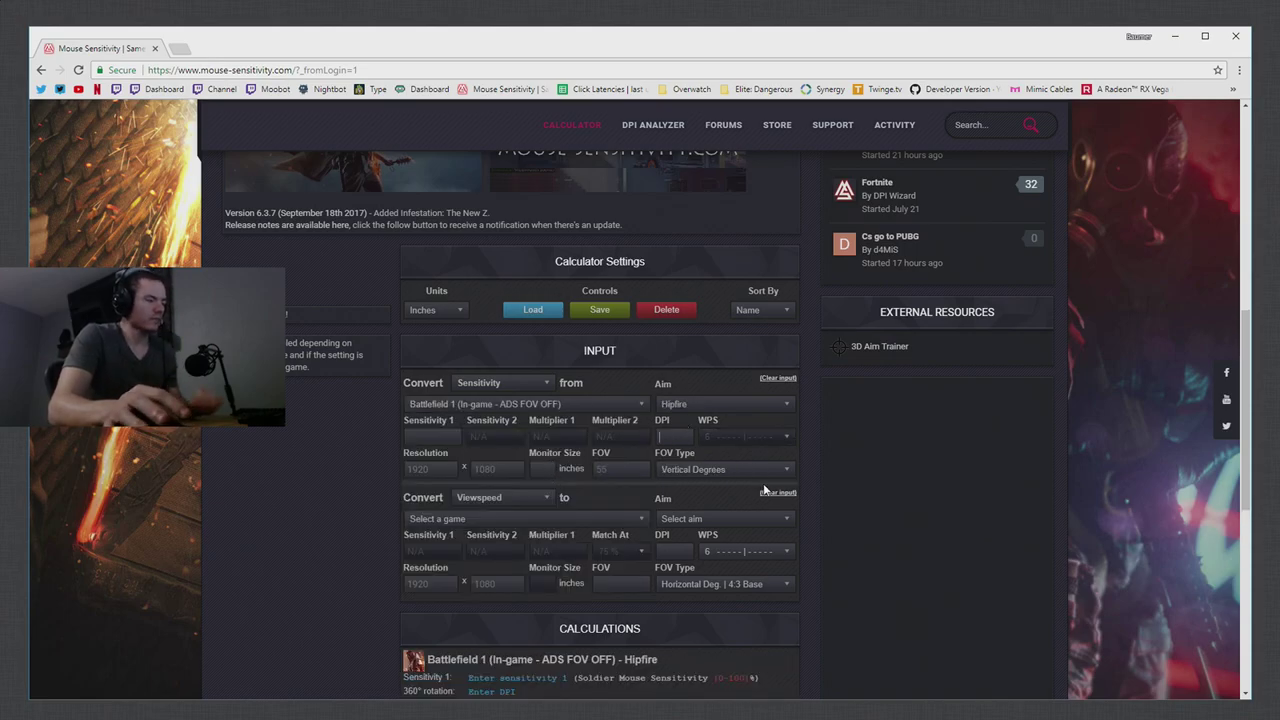
Step: Set the Battlefield 1 aim to Hipfire, with Sensitivity 1 at 12 and DPI at 400
click(514, 406)
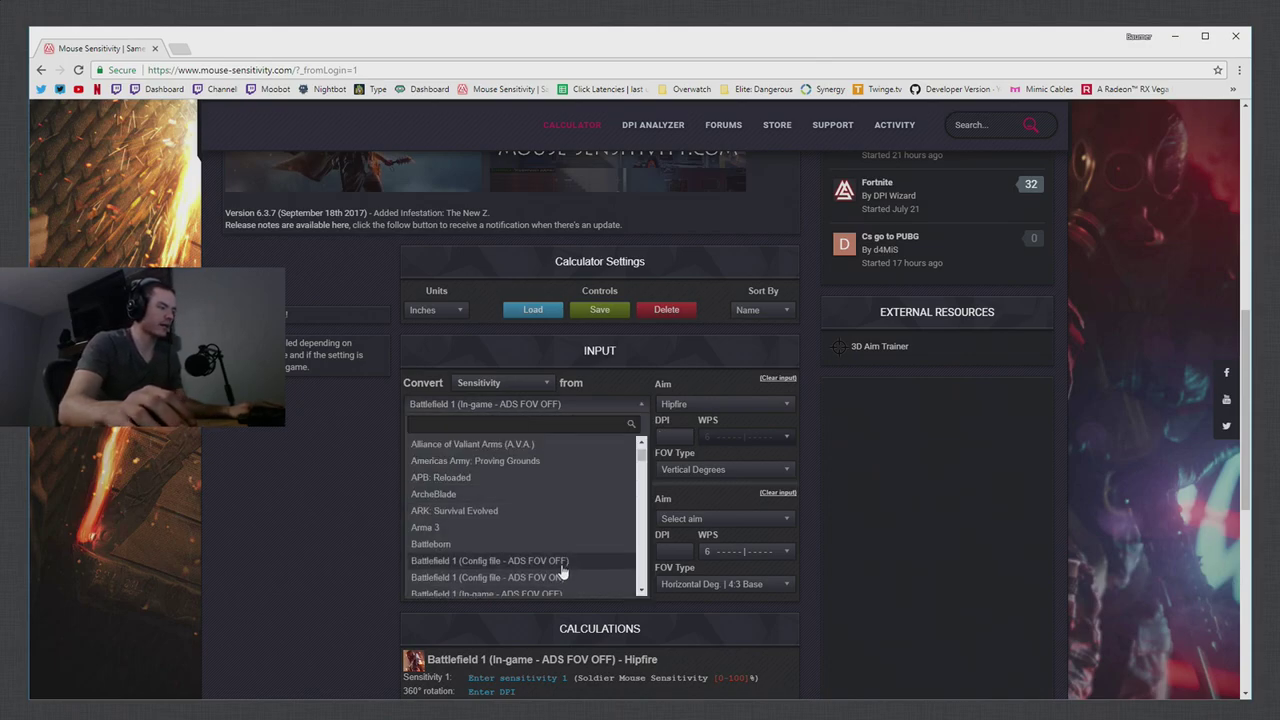
scroll(562, 571, down, 2)
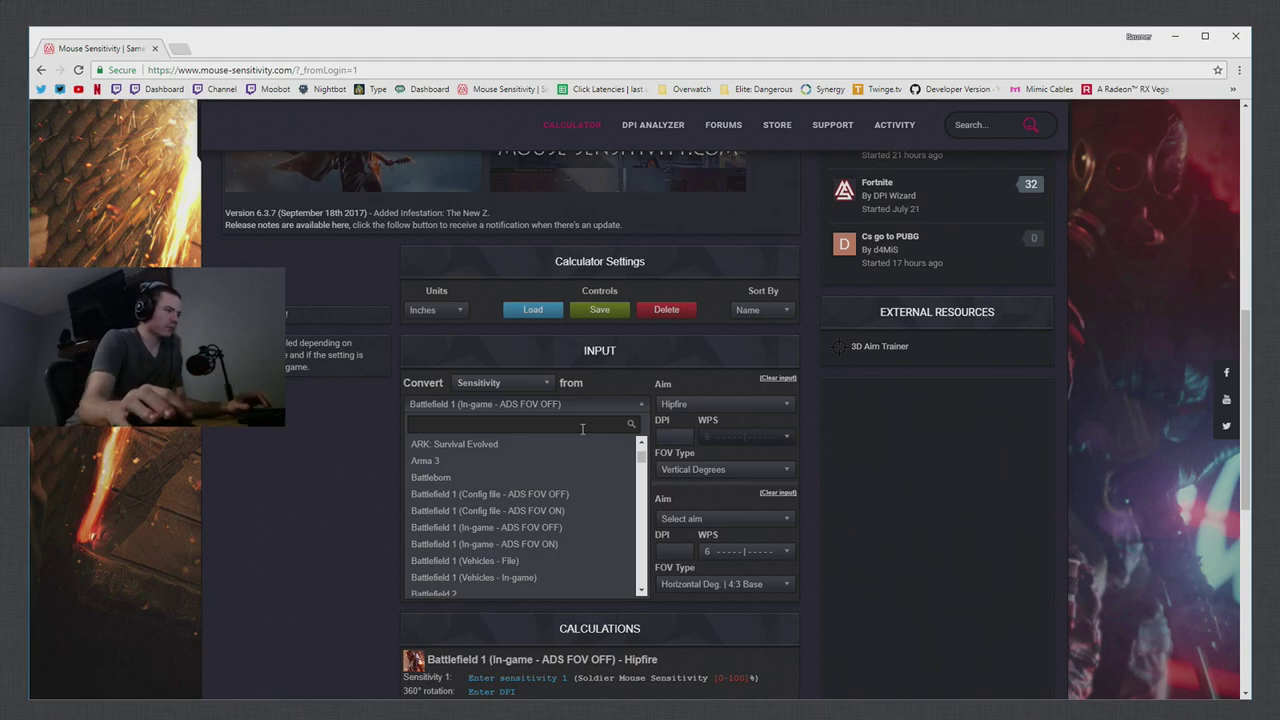
click(716, 402)
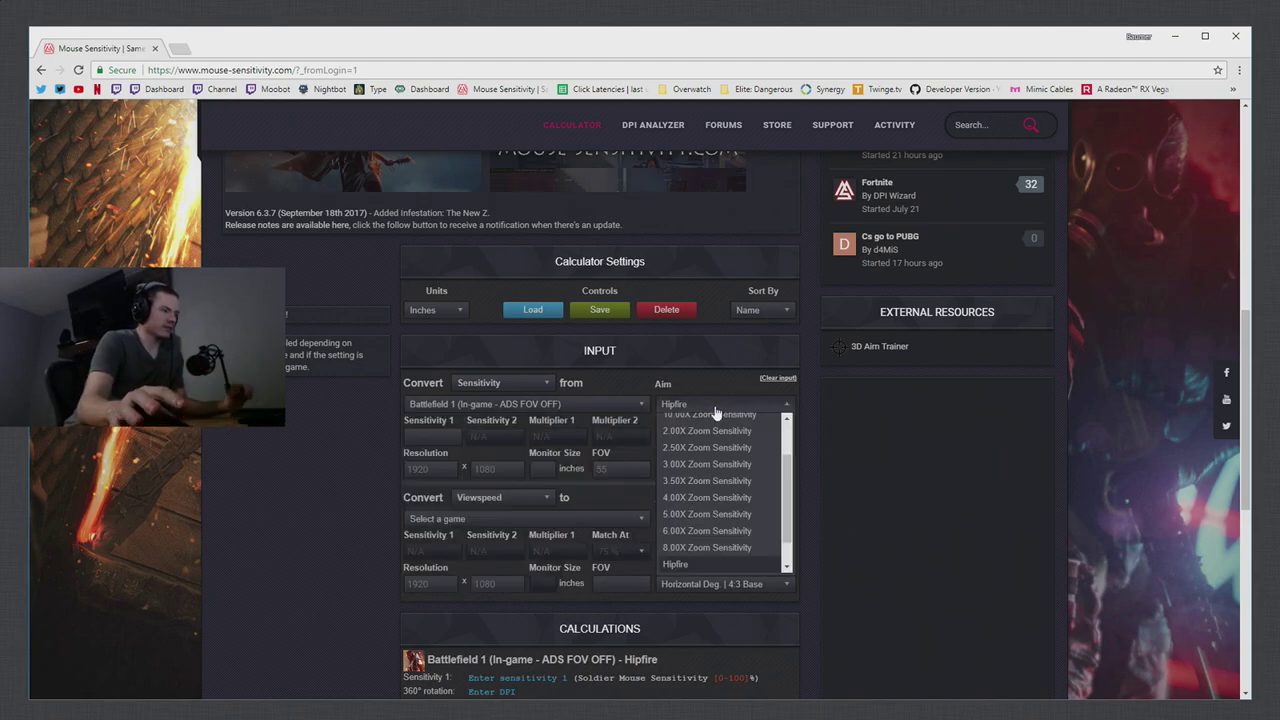
click(724, 566)
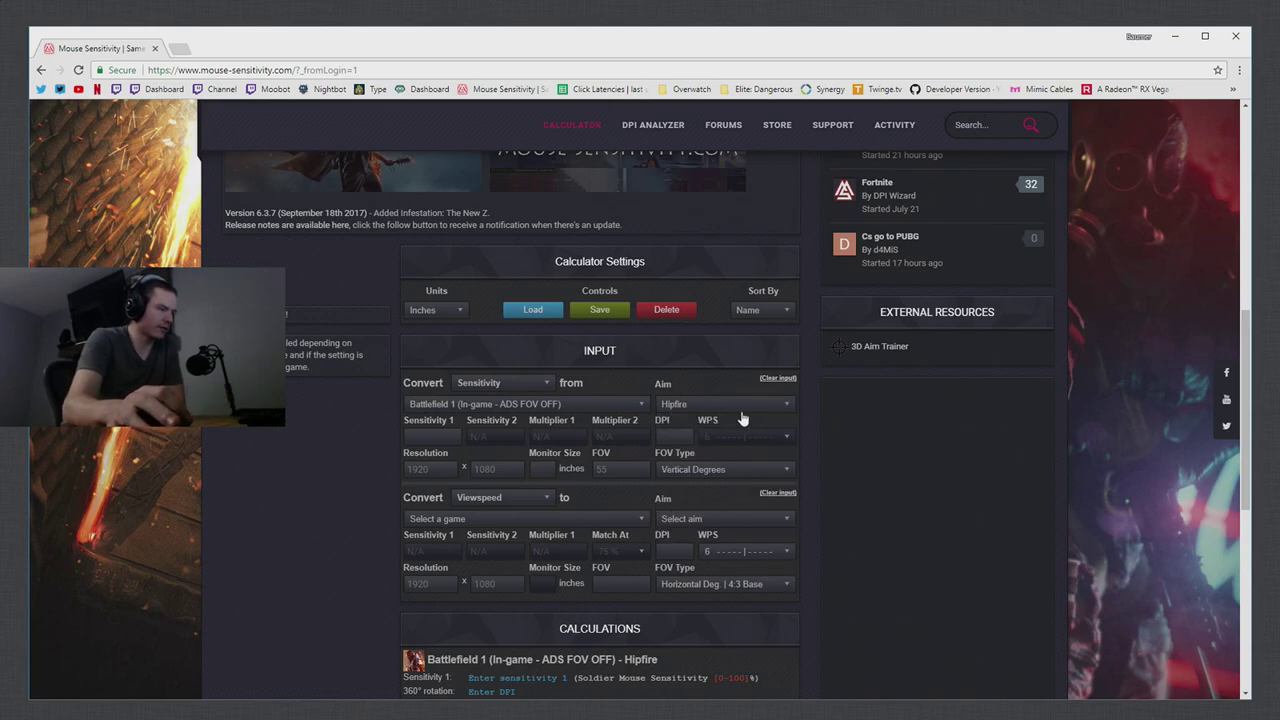
click(673, 438)
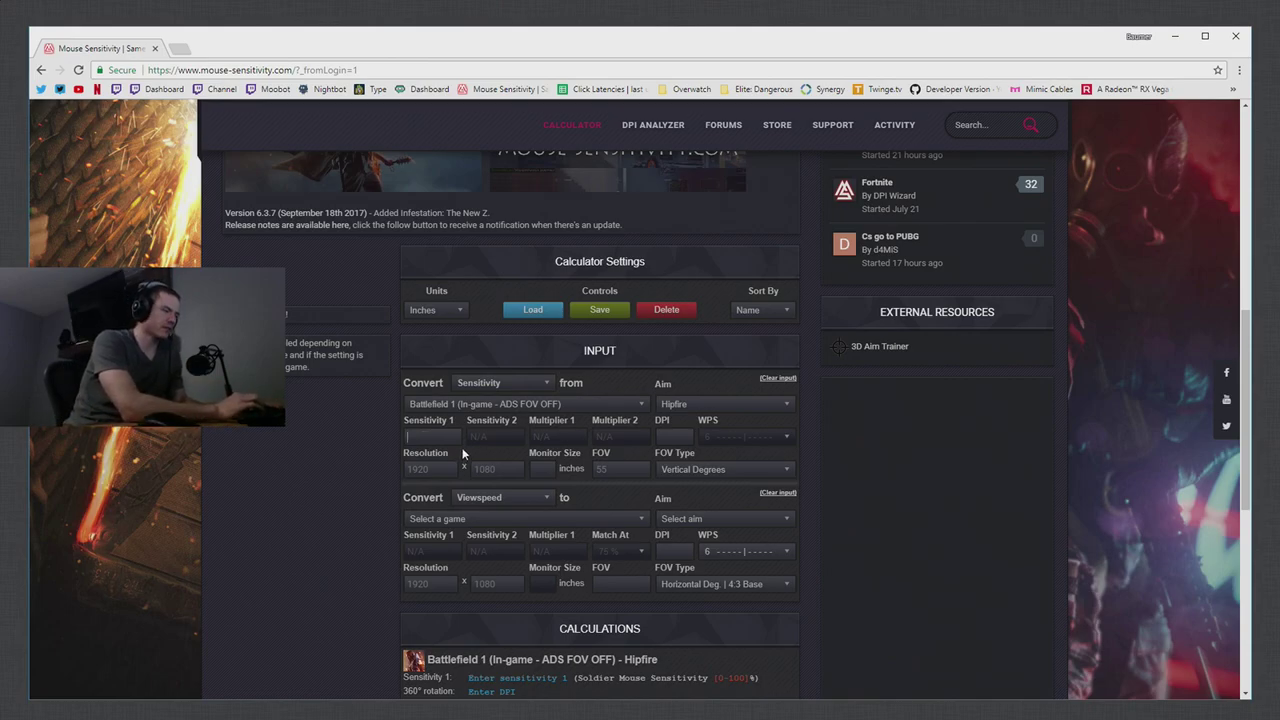
text(12)
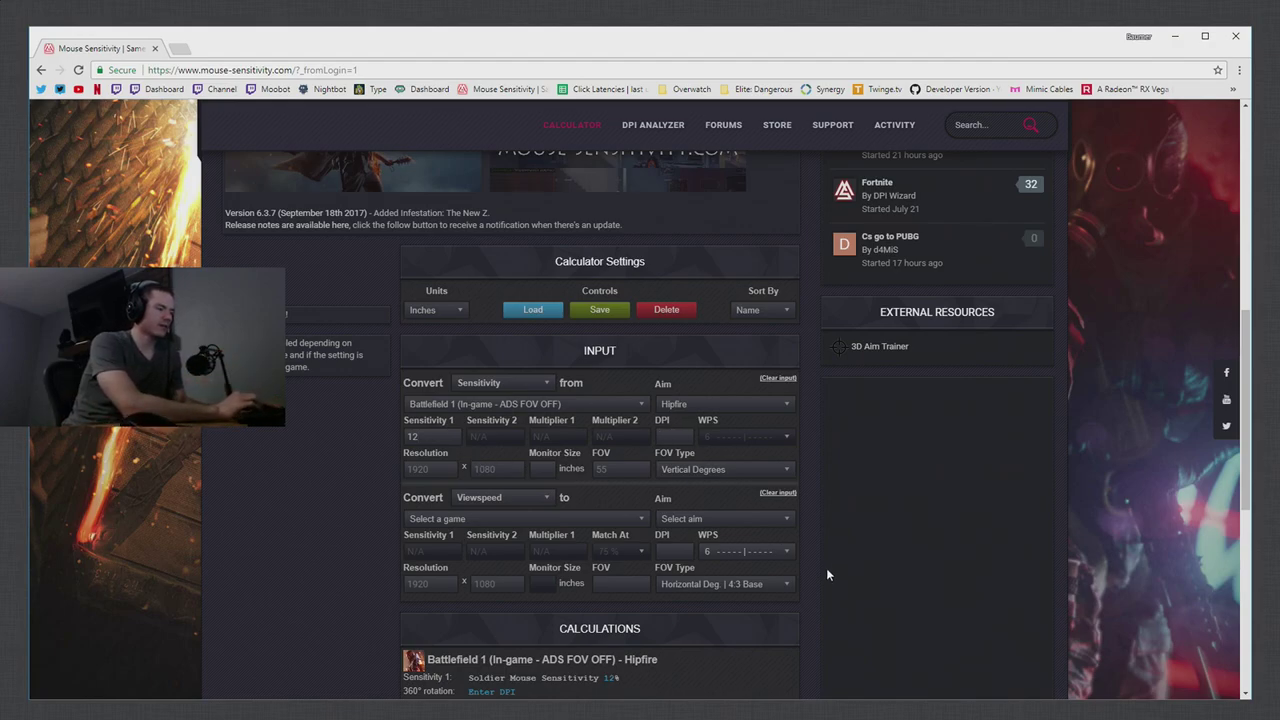
text(400)
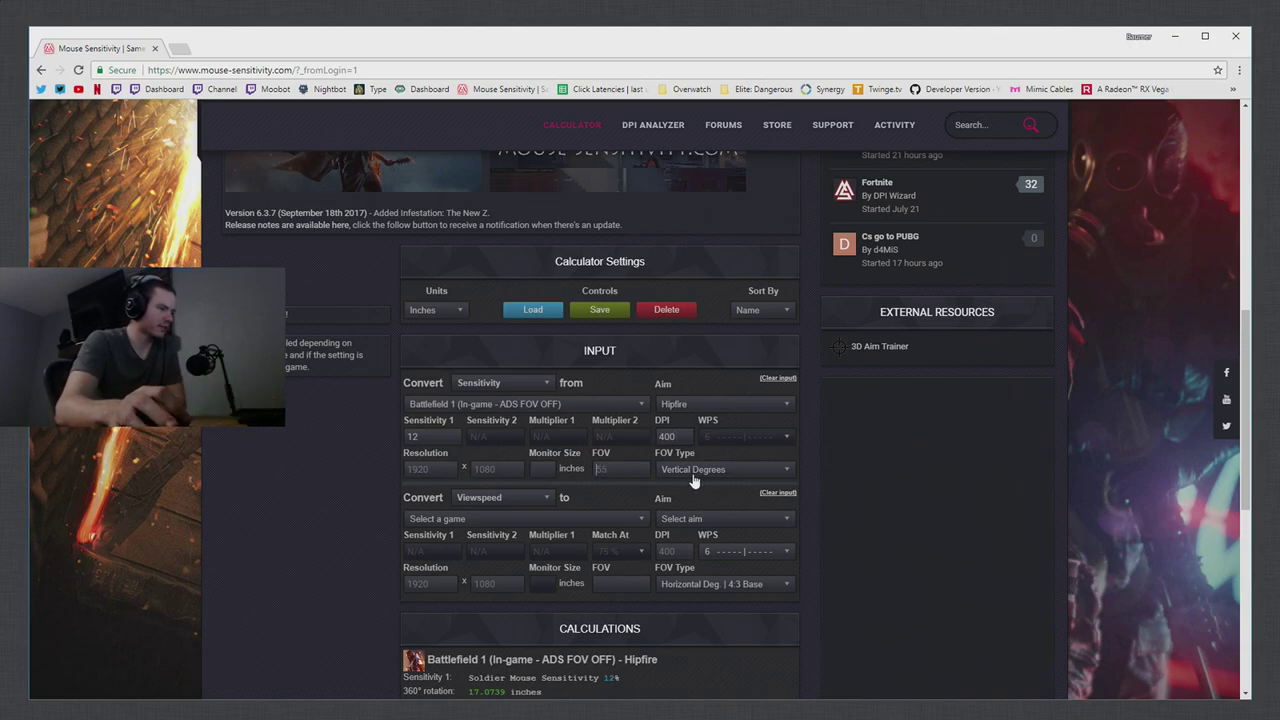
Step: Set the conversion method for the target game to 360° Distance
click(510, 499)
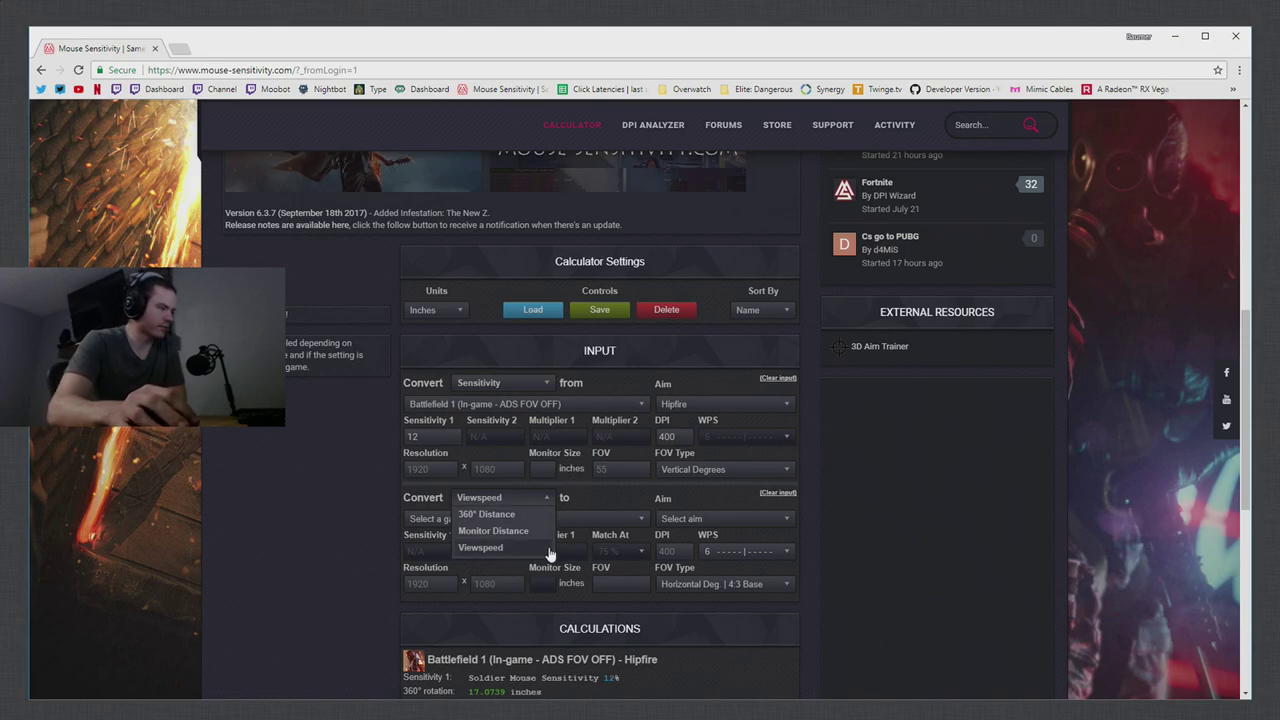
click(522, 549)
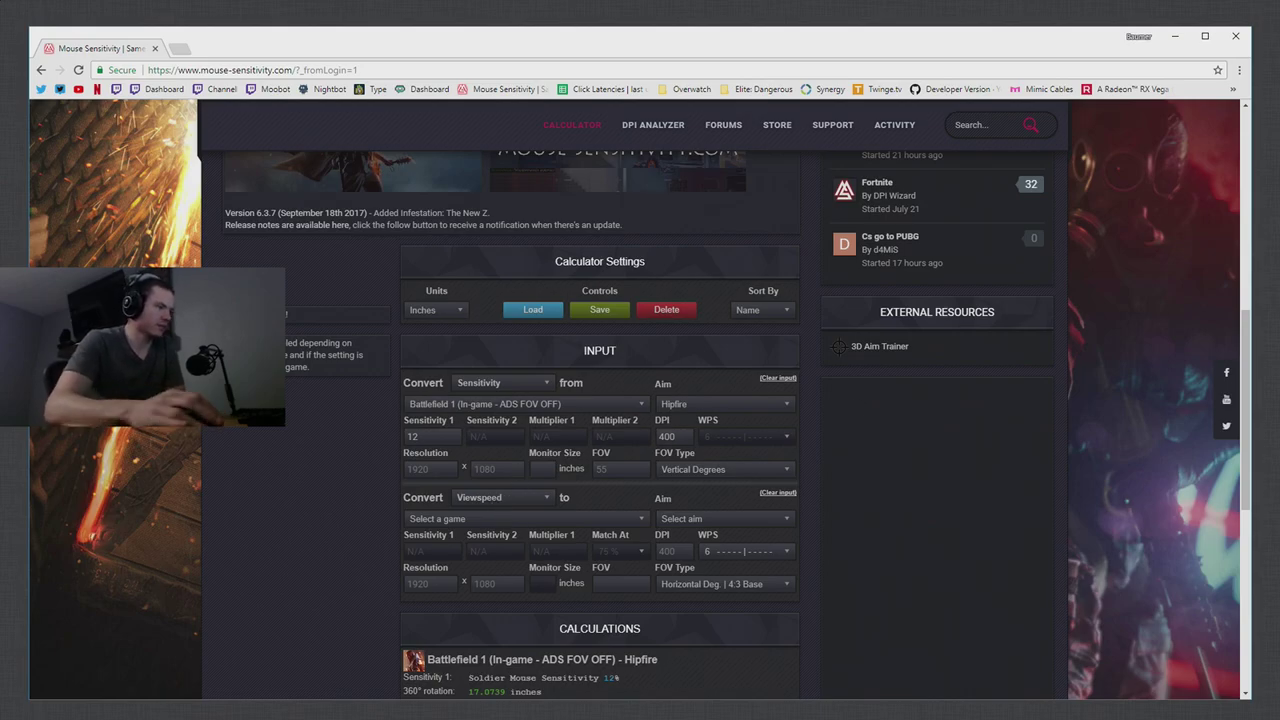
click(500, 497)
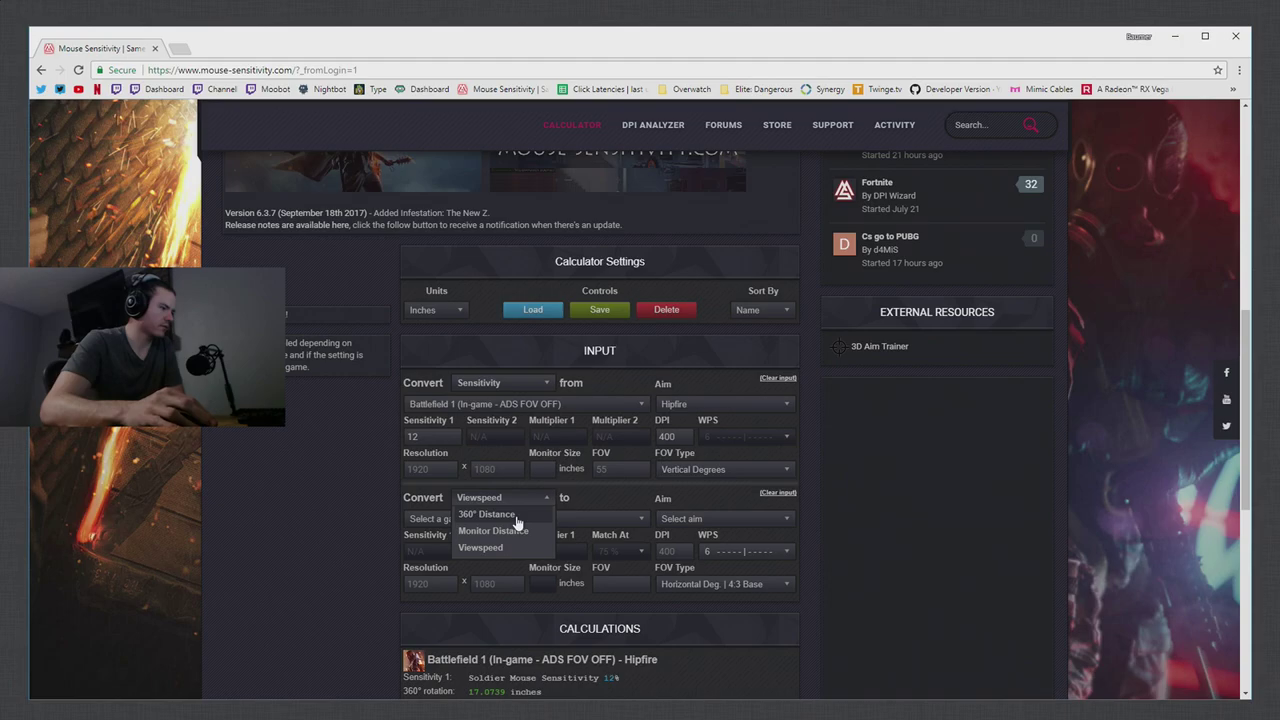
click(517, 514)
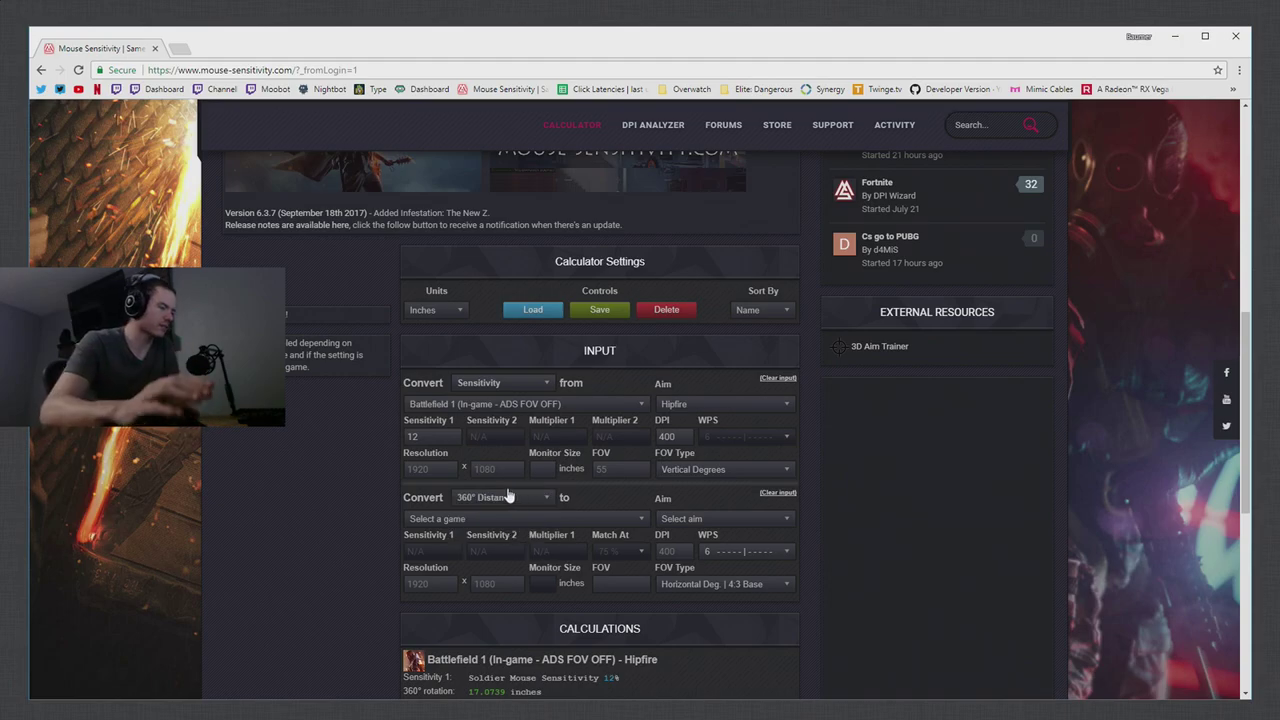
right_click(507, 496)
click(675, 494)
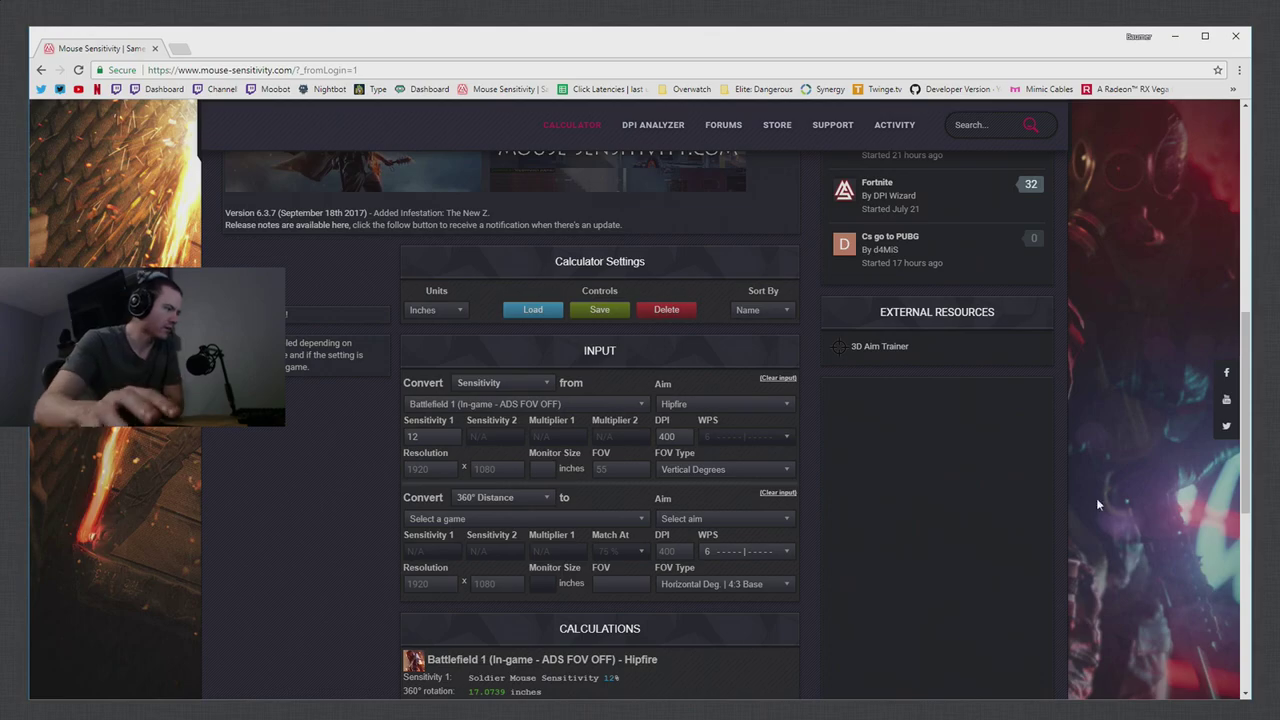
click(486, 500)
click(487, 503)
Step: Choose PlayerUnknown's Battlegrounds (In-game) as the game to convert to, with the aim Hipfire (1st person)
click(479, 521)
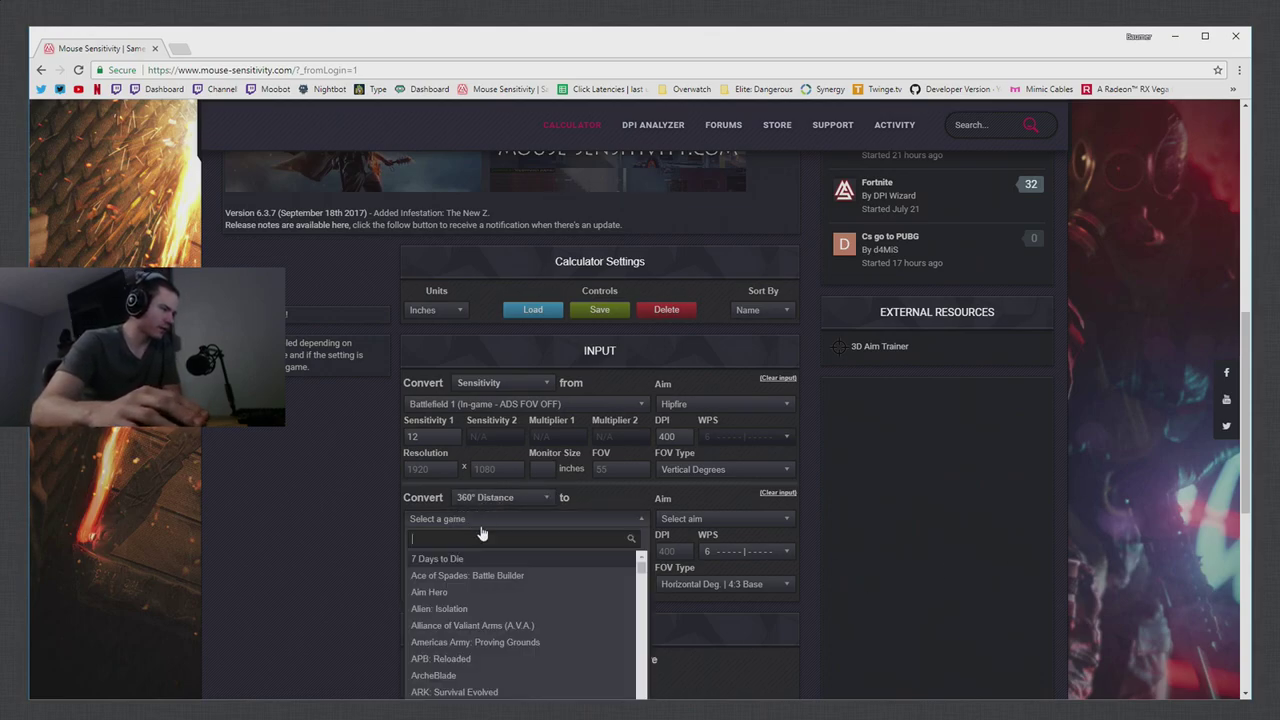
text(player)
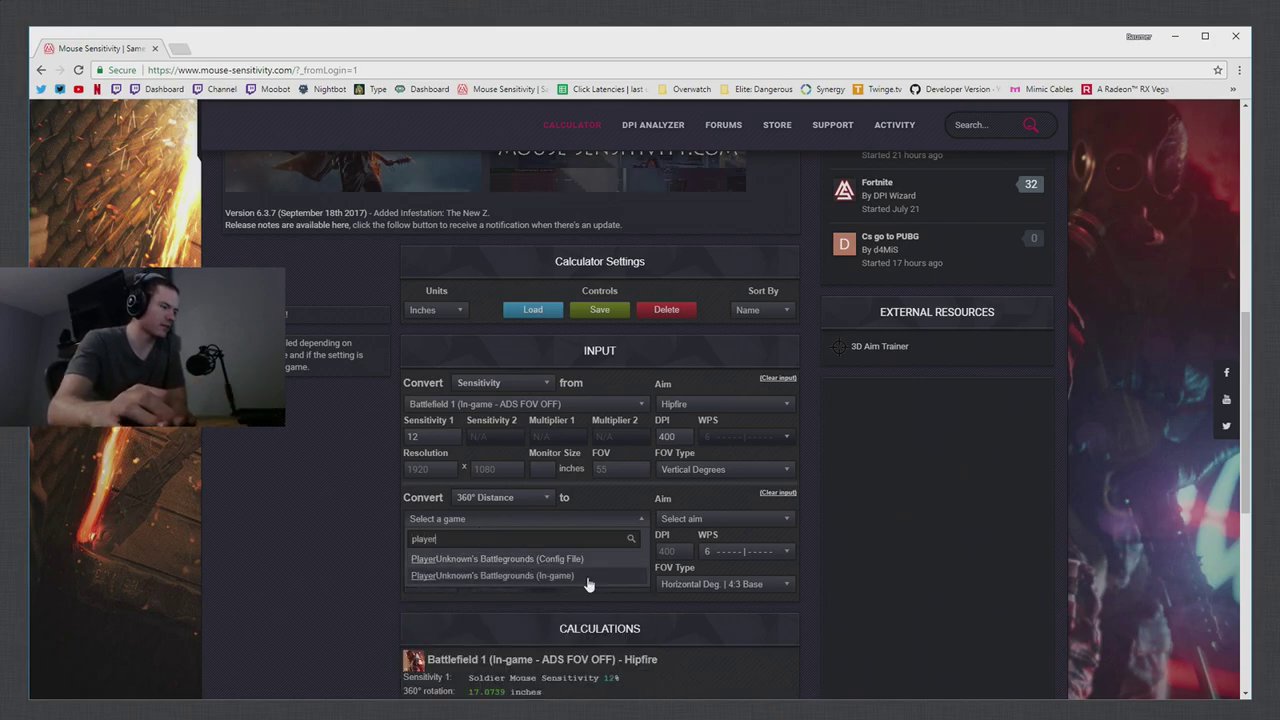
click(588, 578)
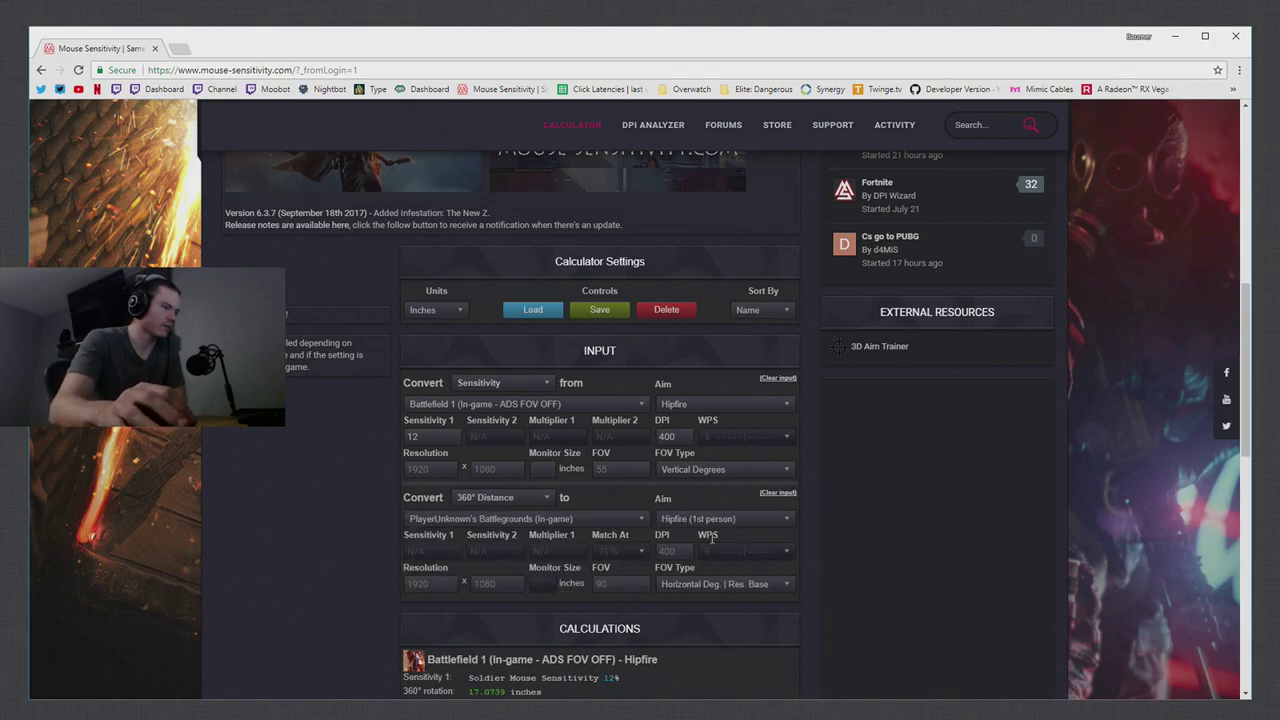
click(690, 519)
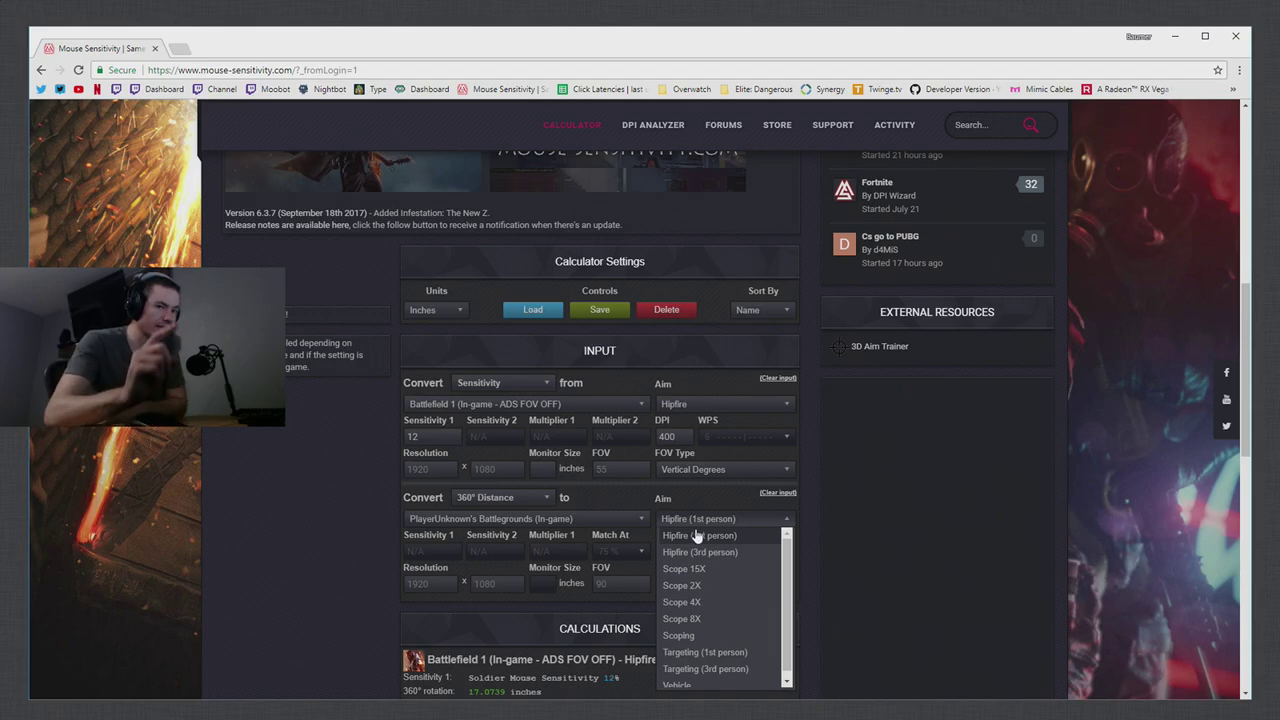
click(746, 541)
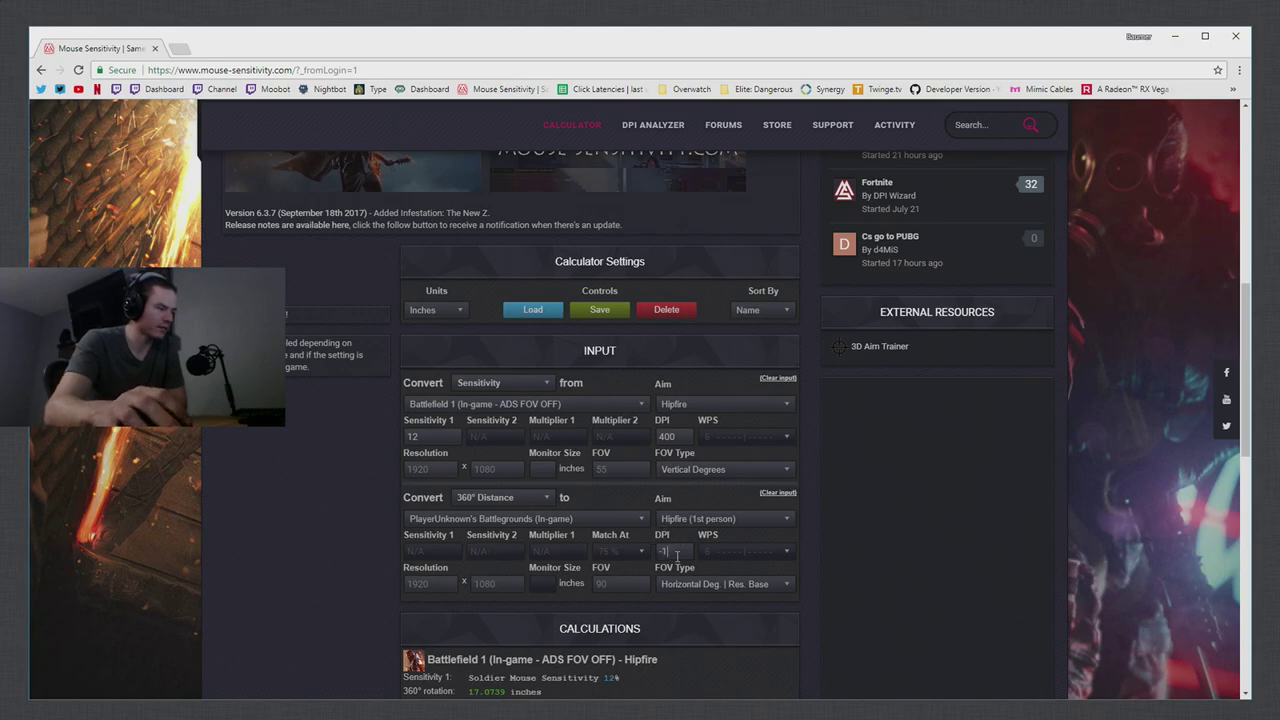
scroll(826, 597, up, 2)
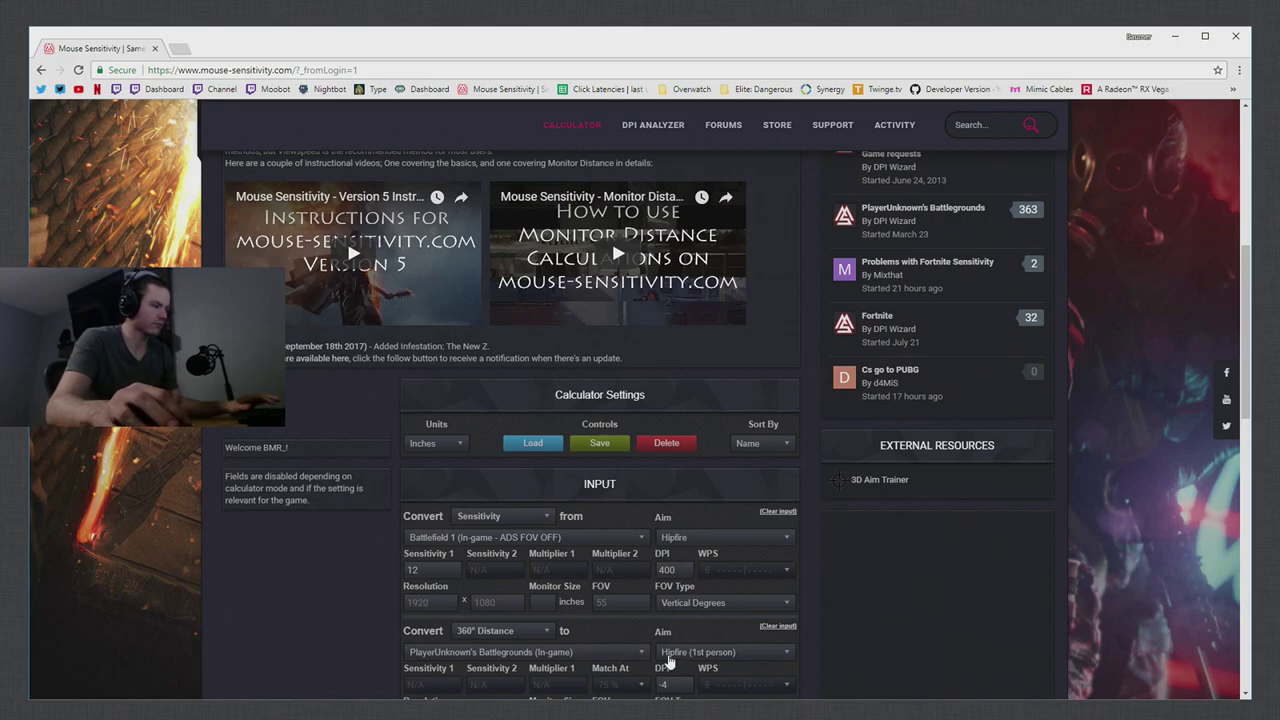
scroll(813, 634, down, 1)
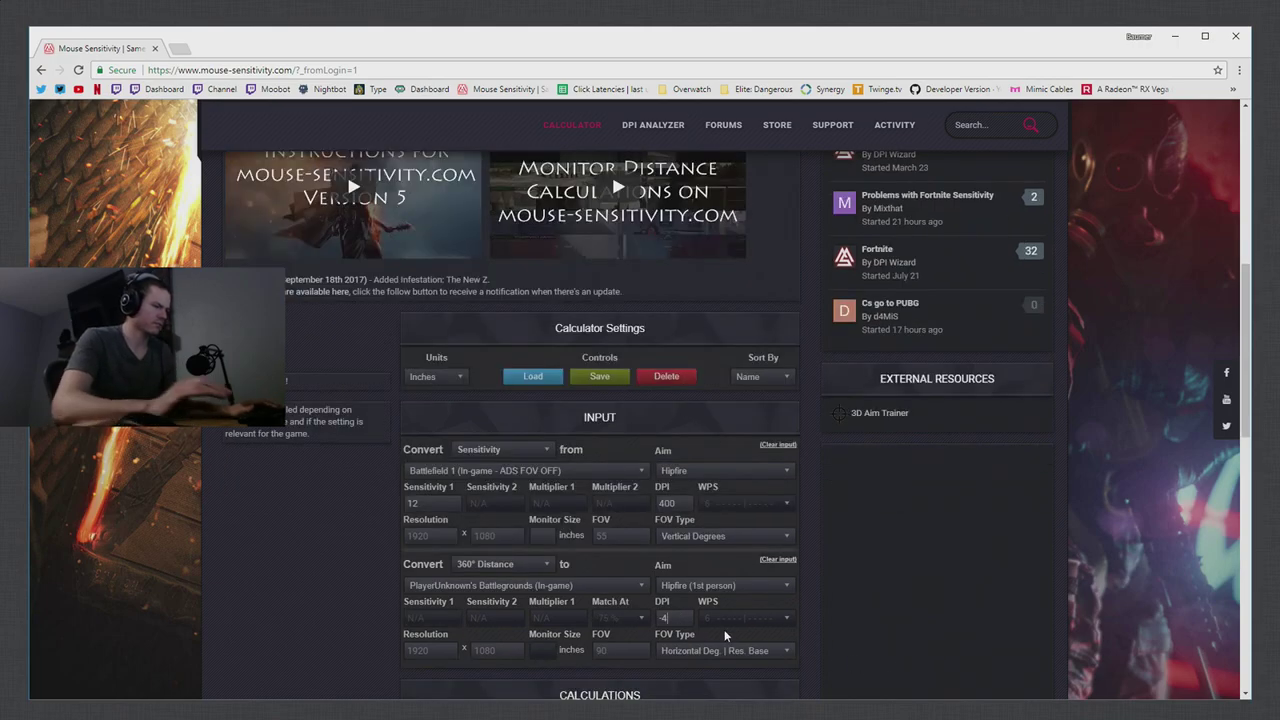
key(BackSpace)
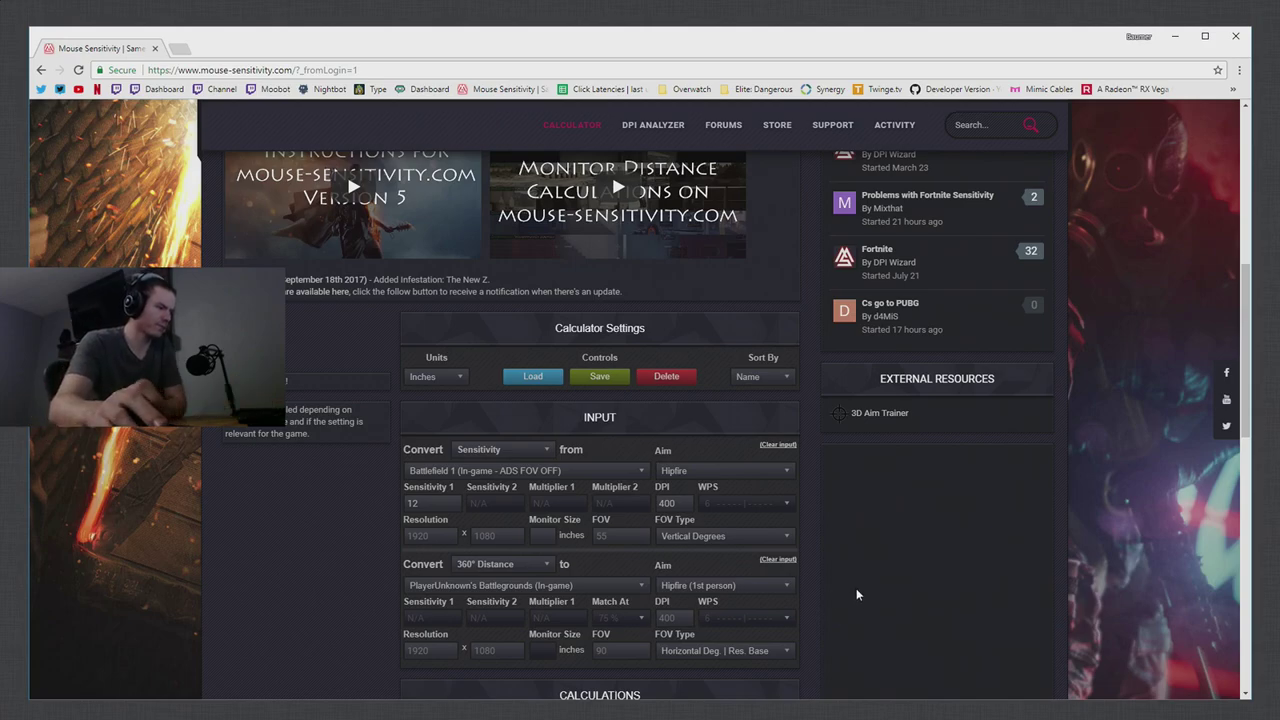
Step: Examine the calculated PlayerUnknown's Battlegrounds sensitivity and compare the 360° rotation distances of both games
scroll(830, 612, down, 3)
scroll(861, 596, down, 3)
scroll(607, 547, up, 1)
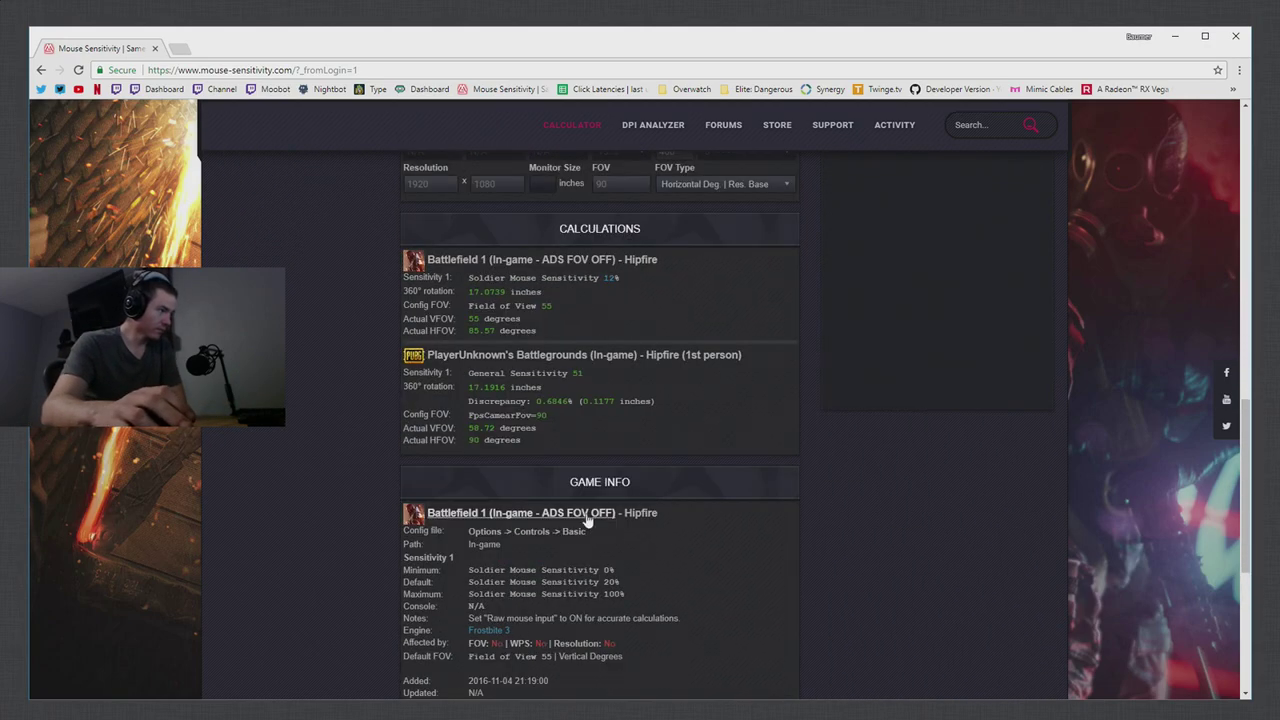
double_click(578, 373)
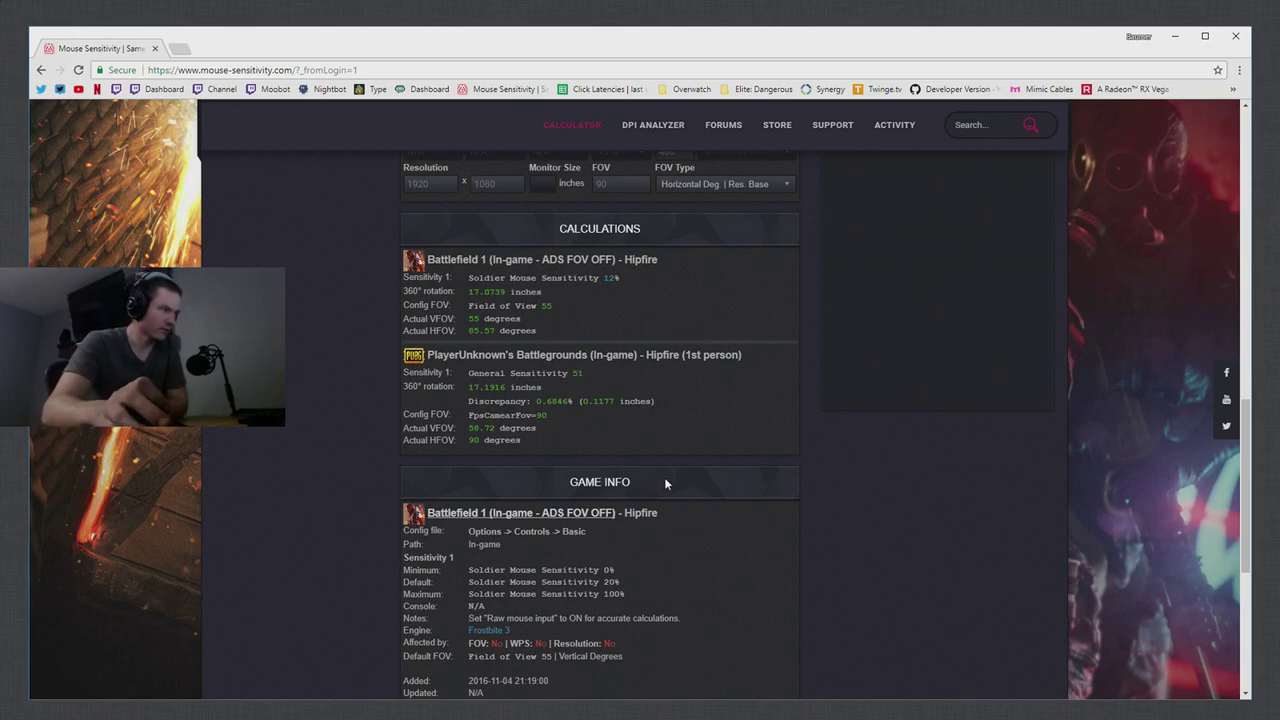
drag(508, 291, 467, 291)
drag(506, 387, 467, 388)
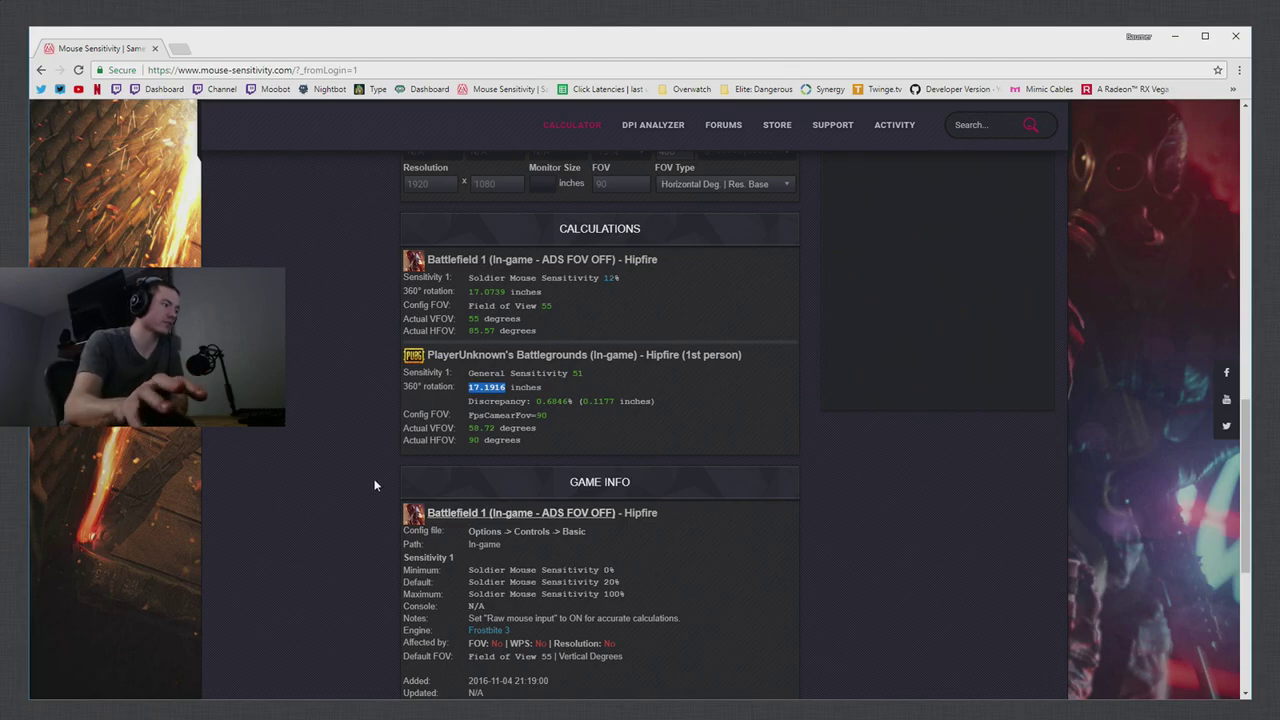
Step: Switch the Battlefield 1 input from Sensitivity to Distance and set the 360° distance to 17 inches
scroll(582, 421, up, 5)
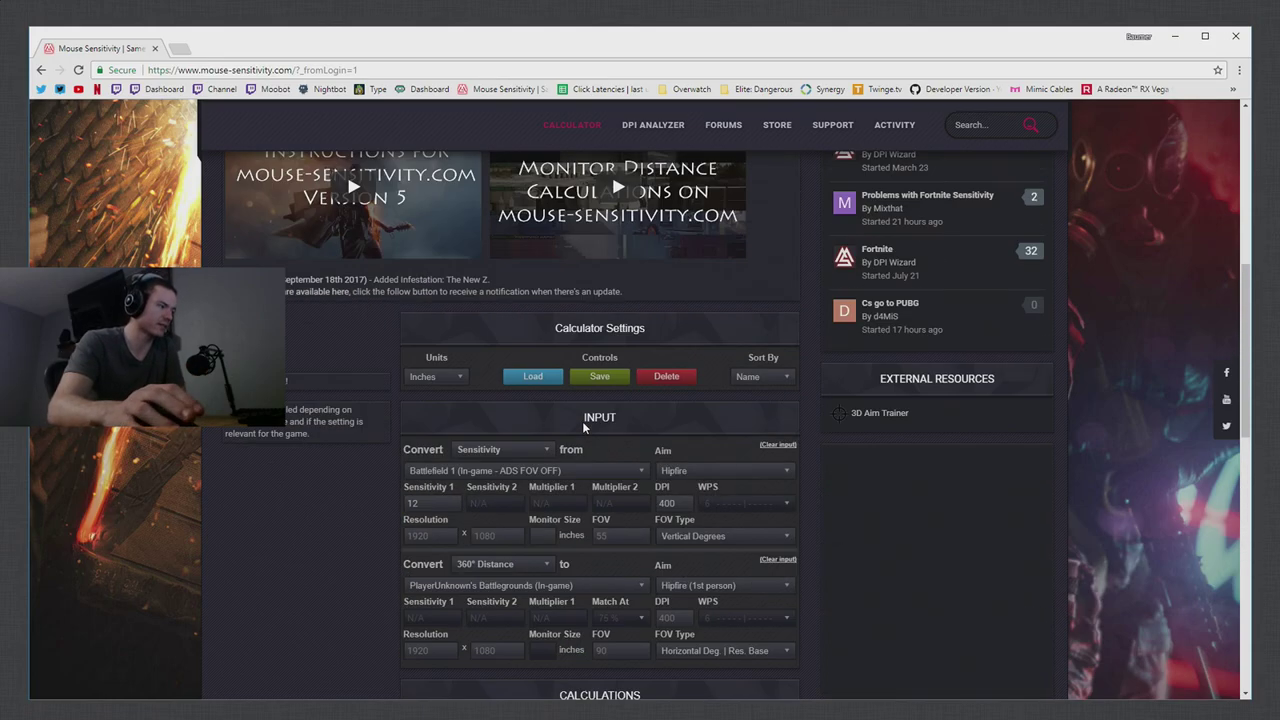
click(535, 471)
click(535, 471)
click(535, 471)
click(502, 450)
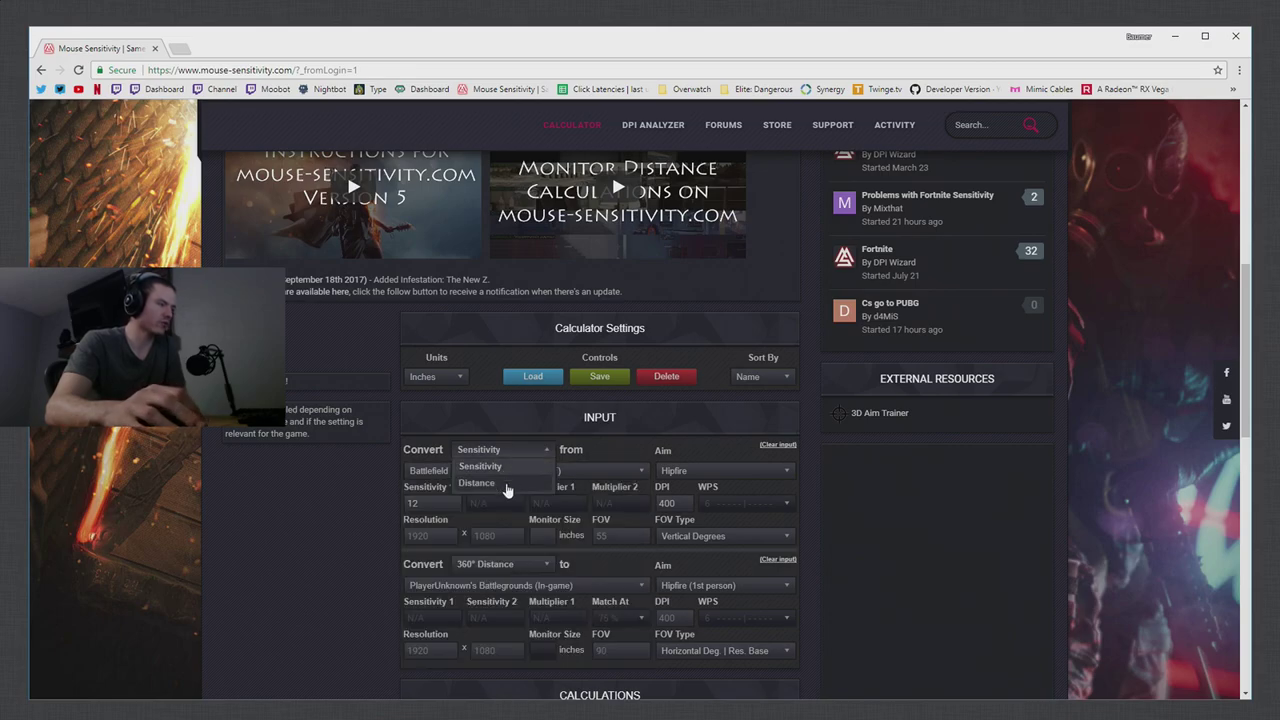
click(518, 487)
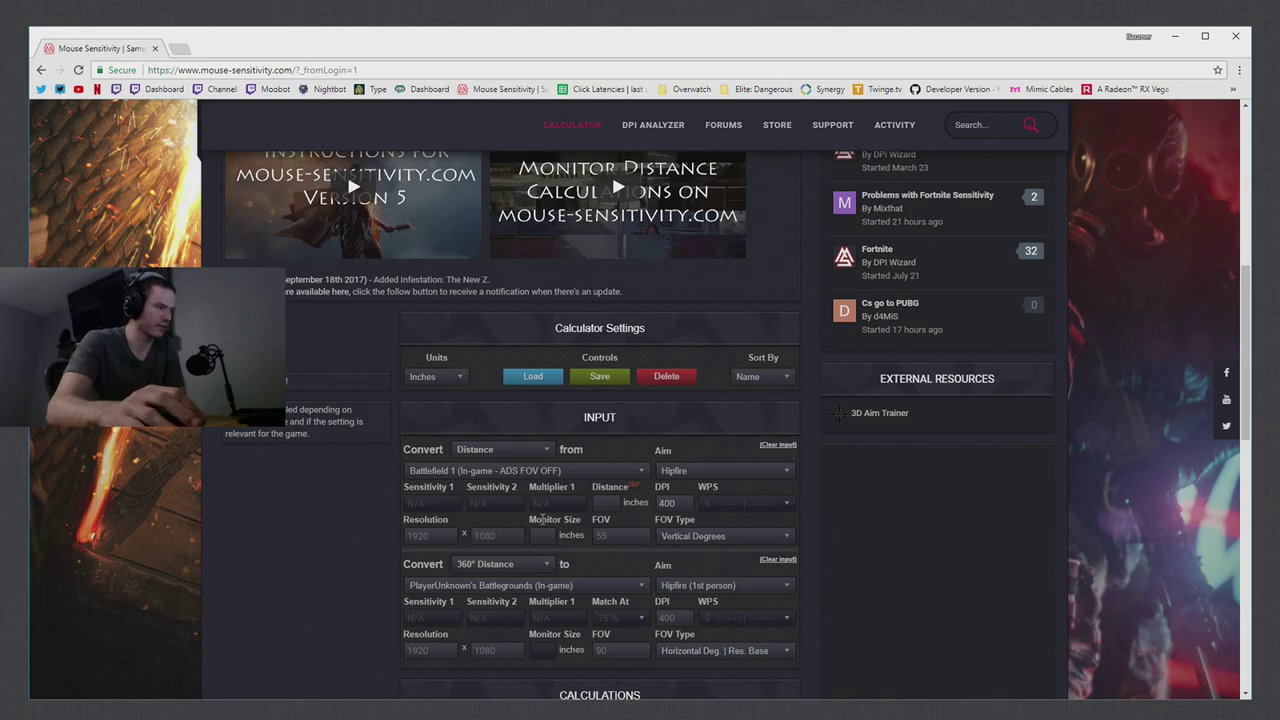
click(628, 506)
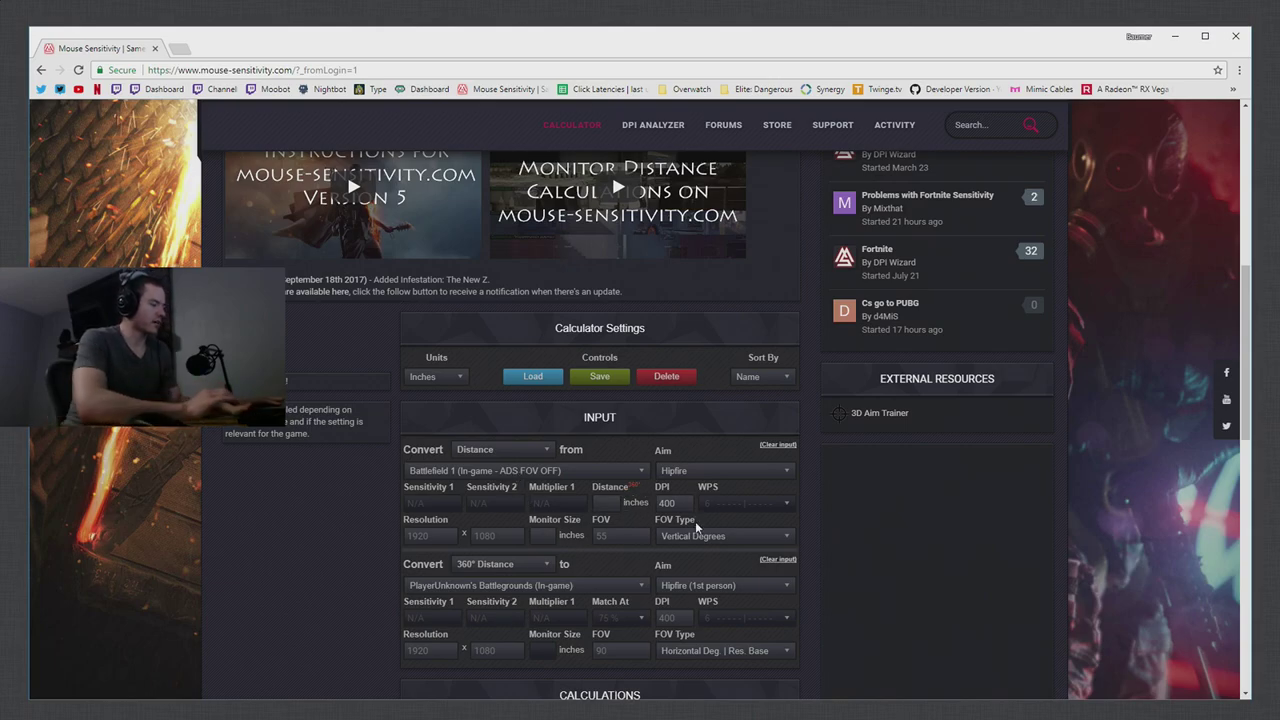
text(17)
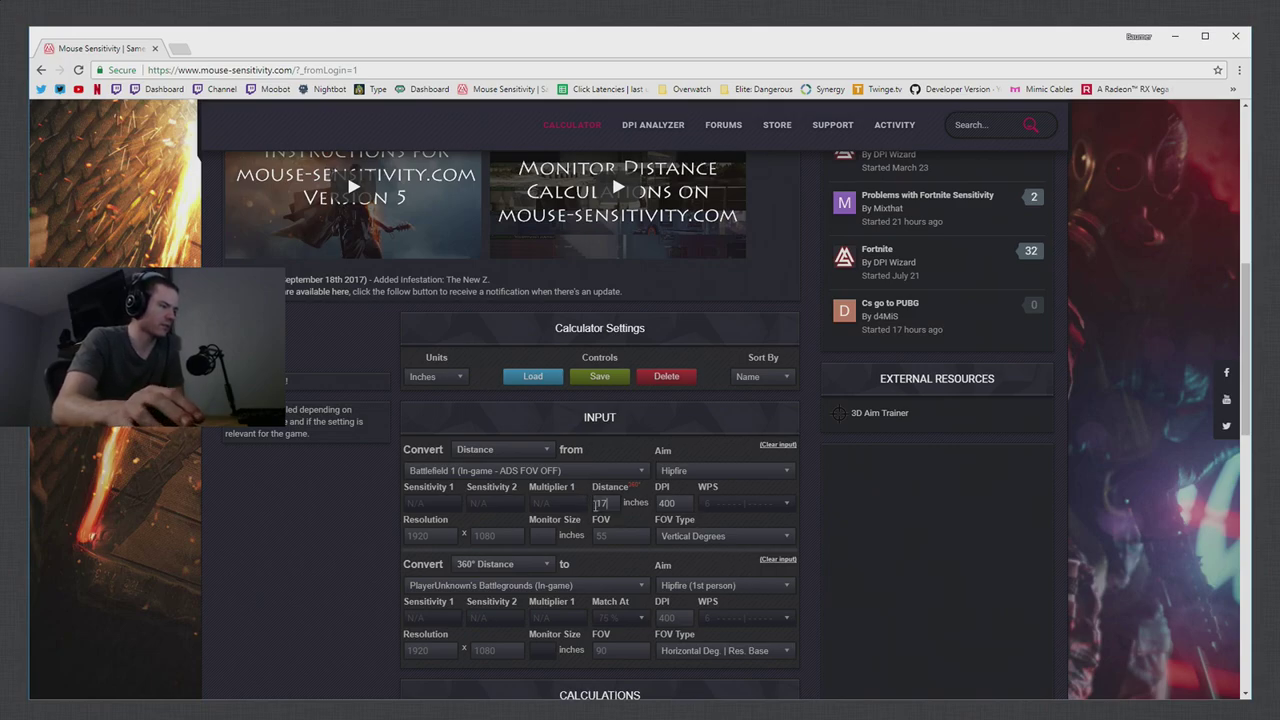
click(466, 452)
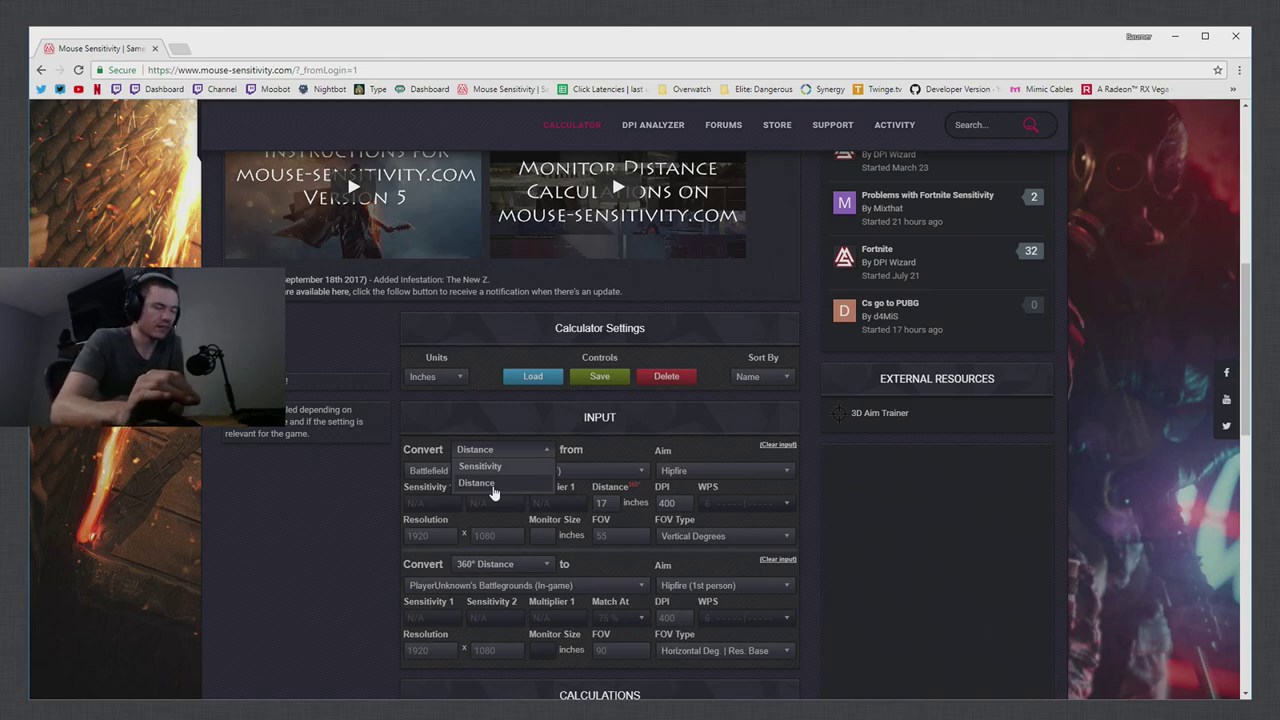
click(630, 545)
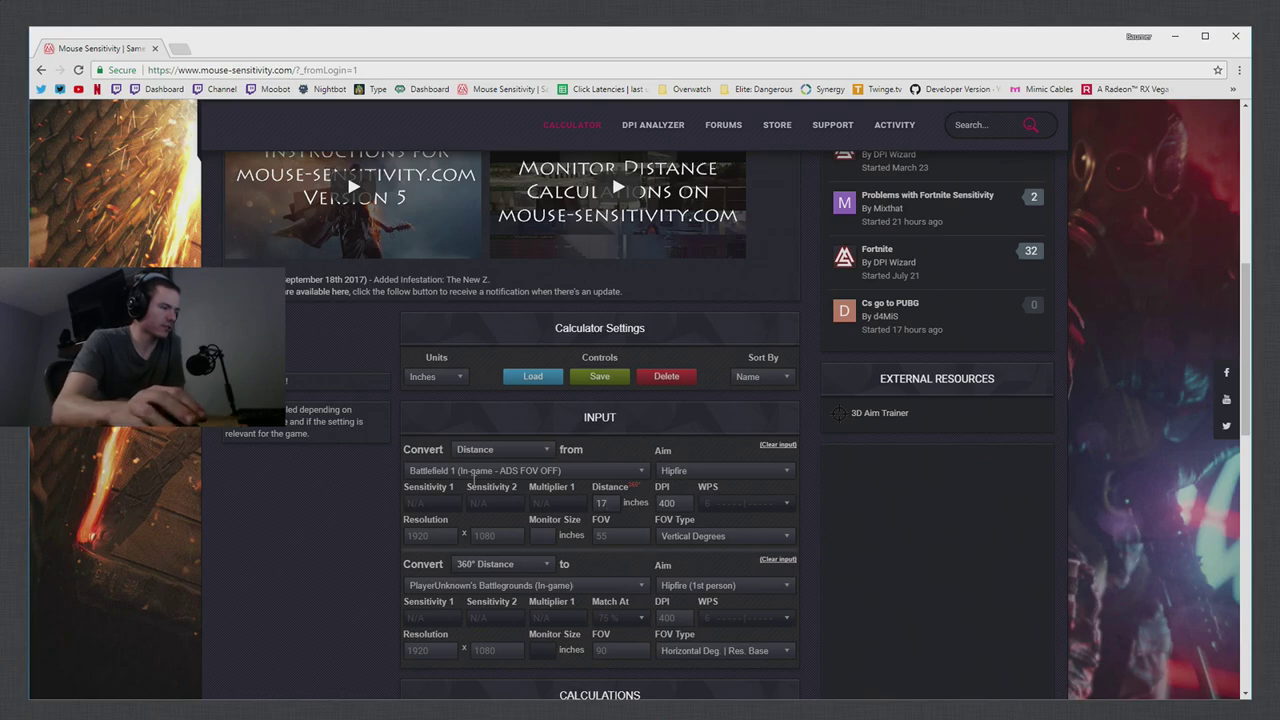
click(430, 377)
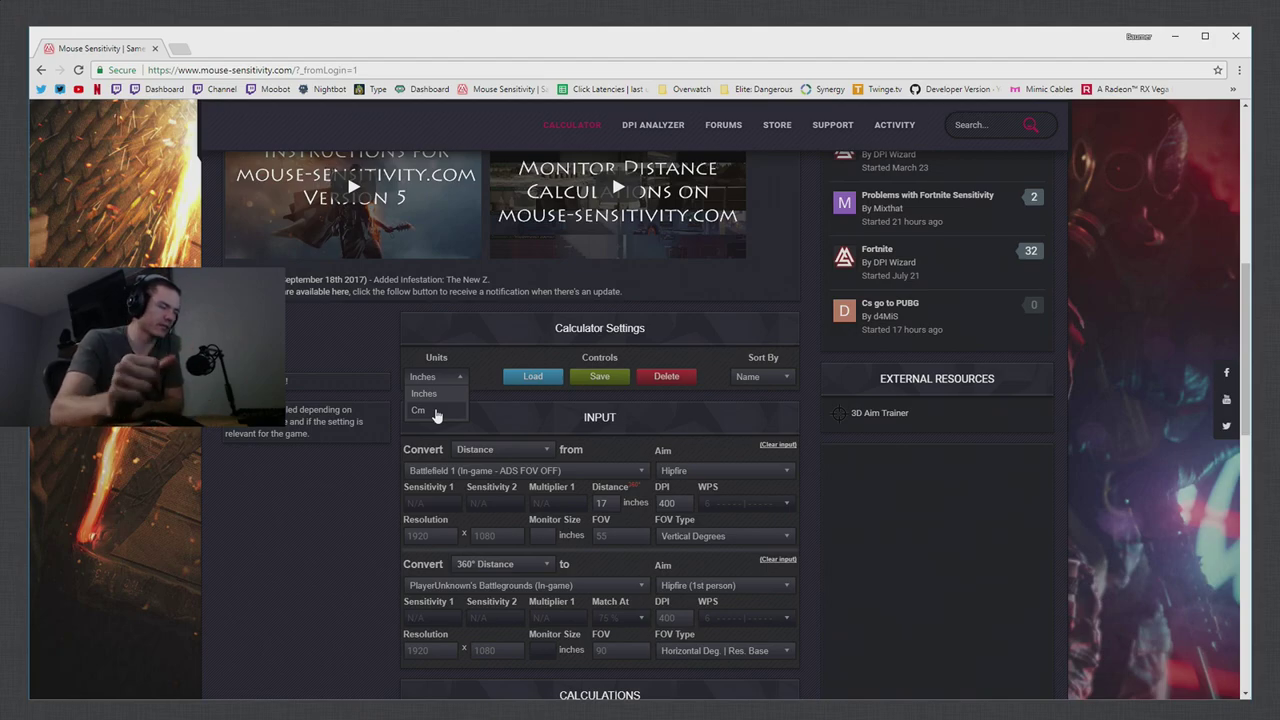
click(452, 381)
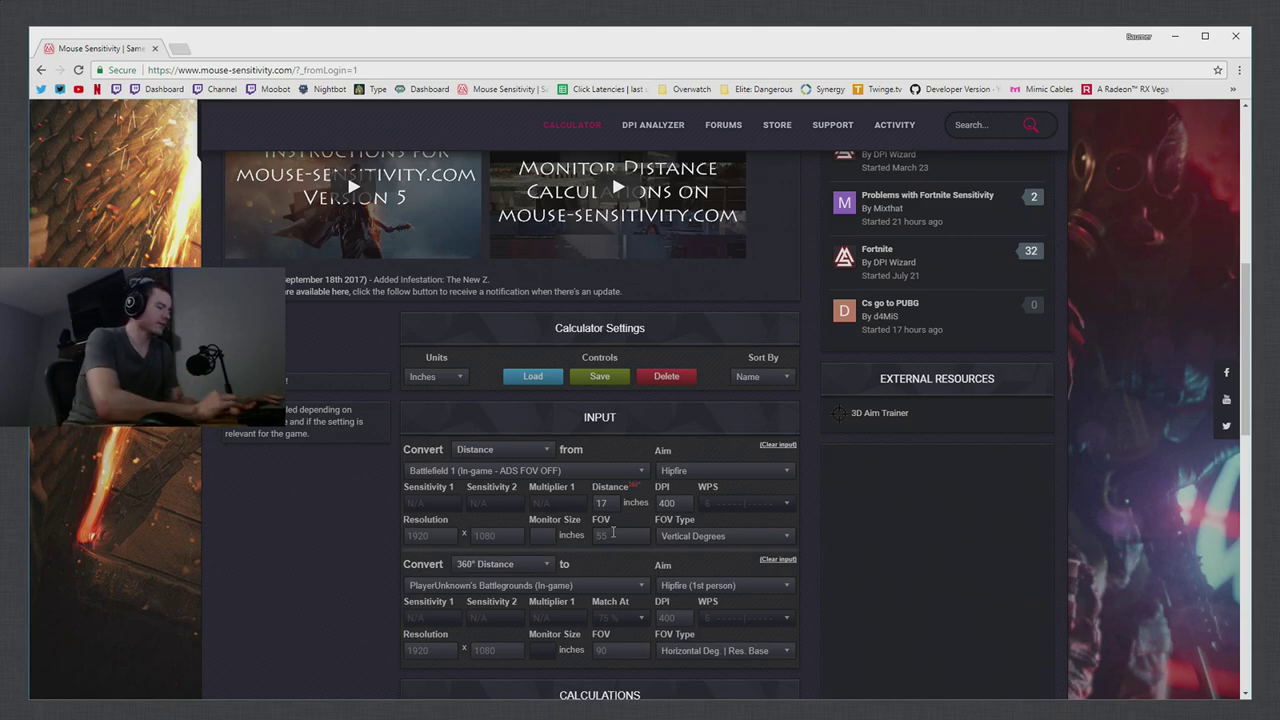
Step: Set the Battlefield 1 FOV to 85 and the PlayerUnknown's Battlegrounds FOV to 103, and check the calculated sensitivity
click(613, 533)
text(6)
key(BackSpace)
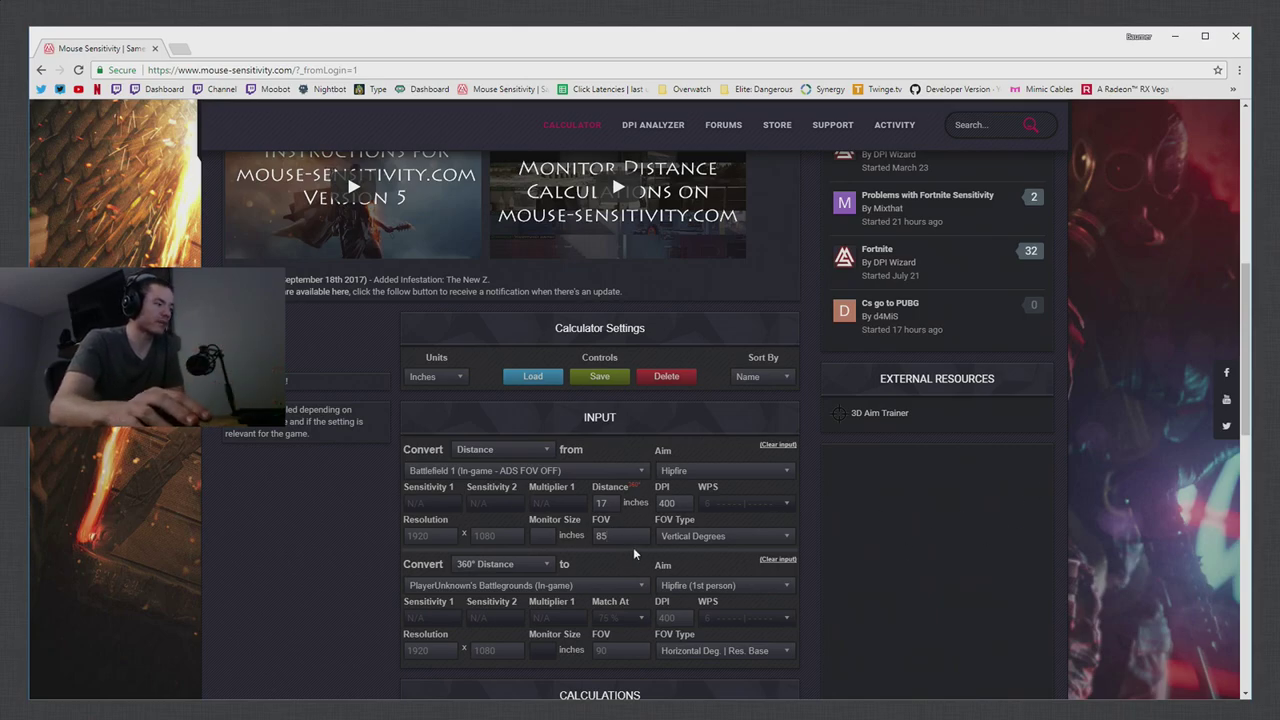
scroll(630, 570, down, 1)
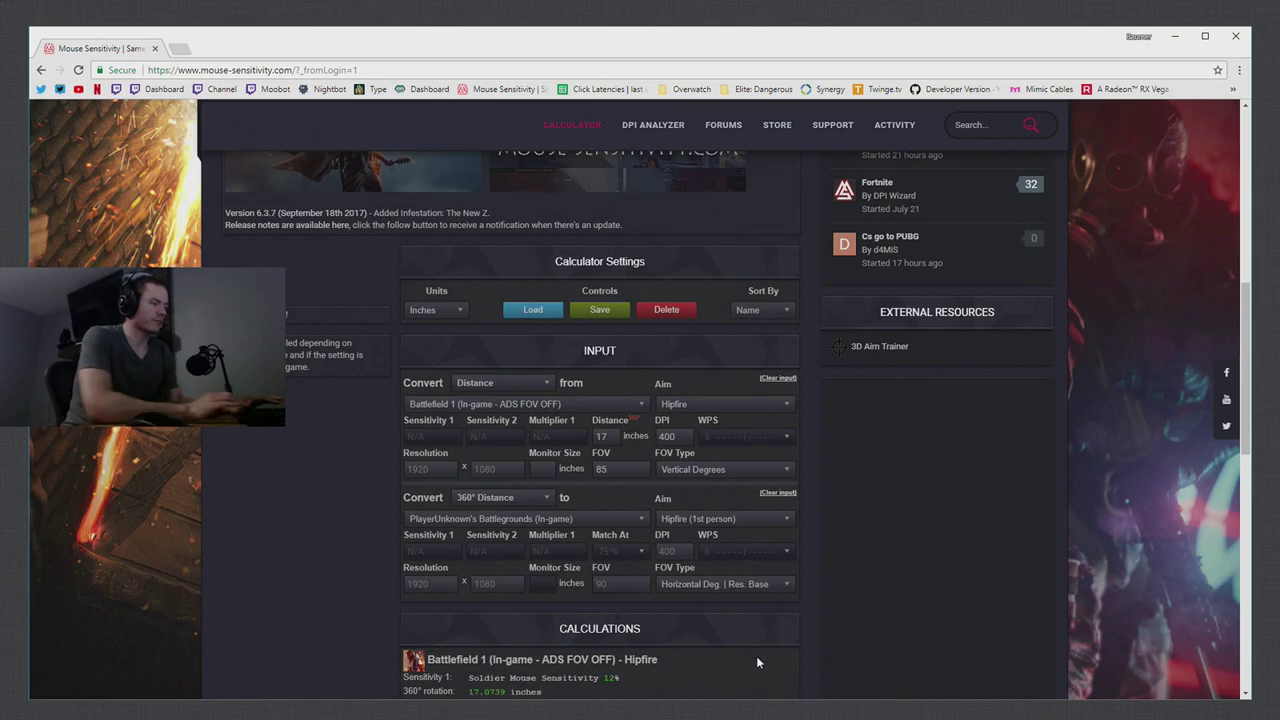
text(103)
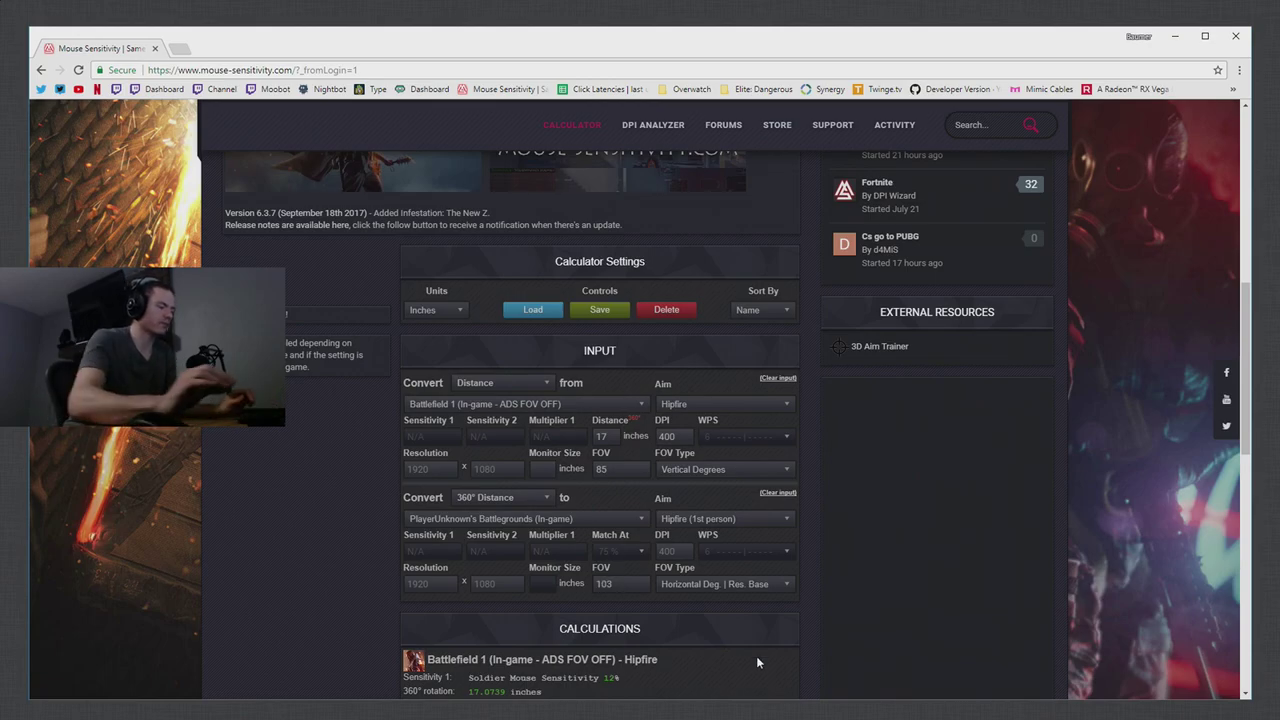
scroll(600, 560, down, 4)
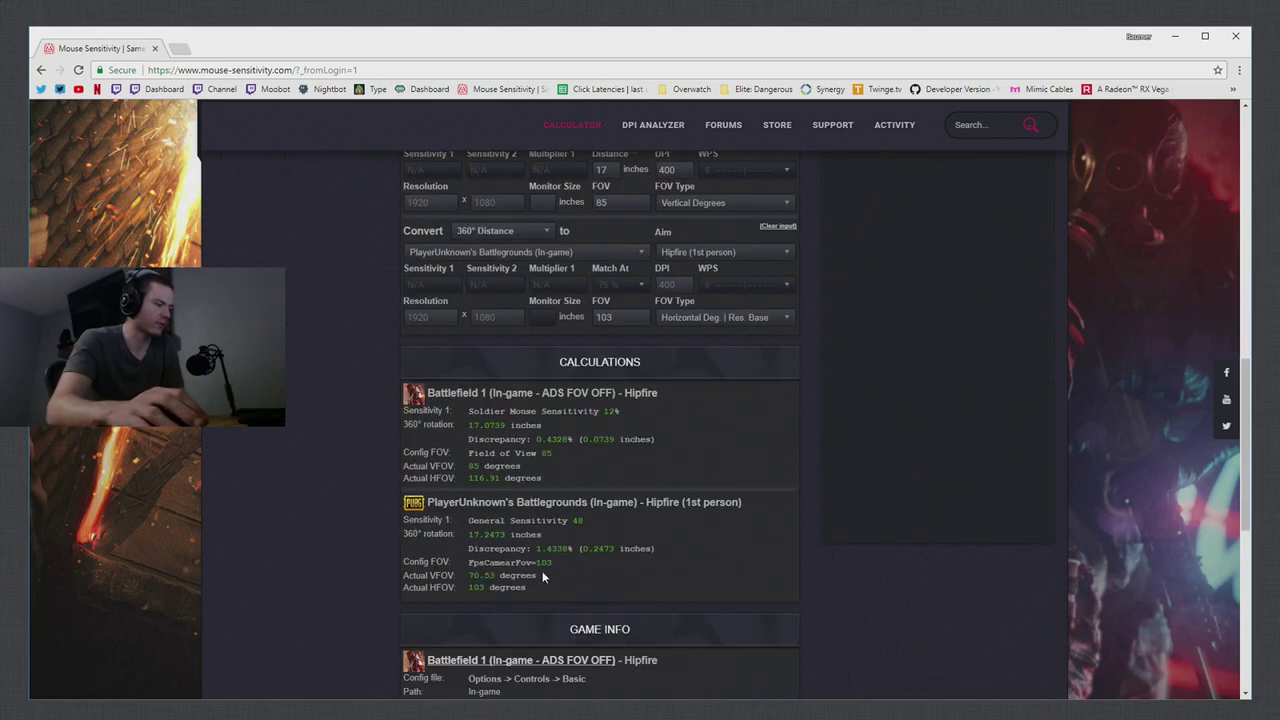
triple_click(578, 520)
click(584, 521)
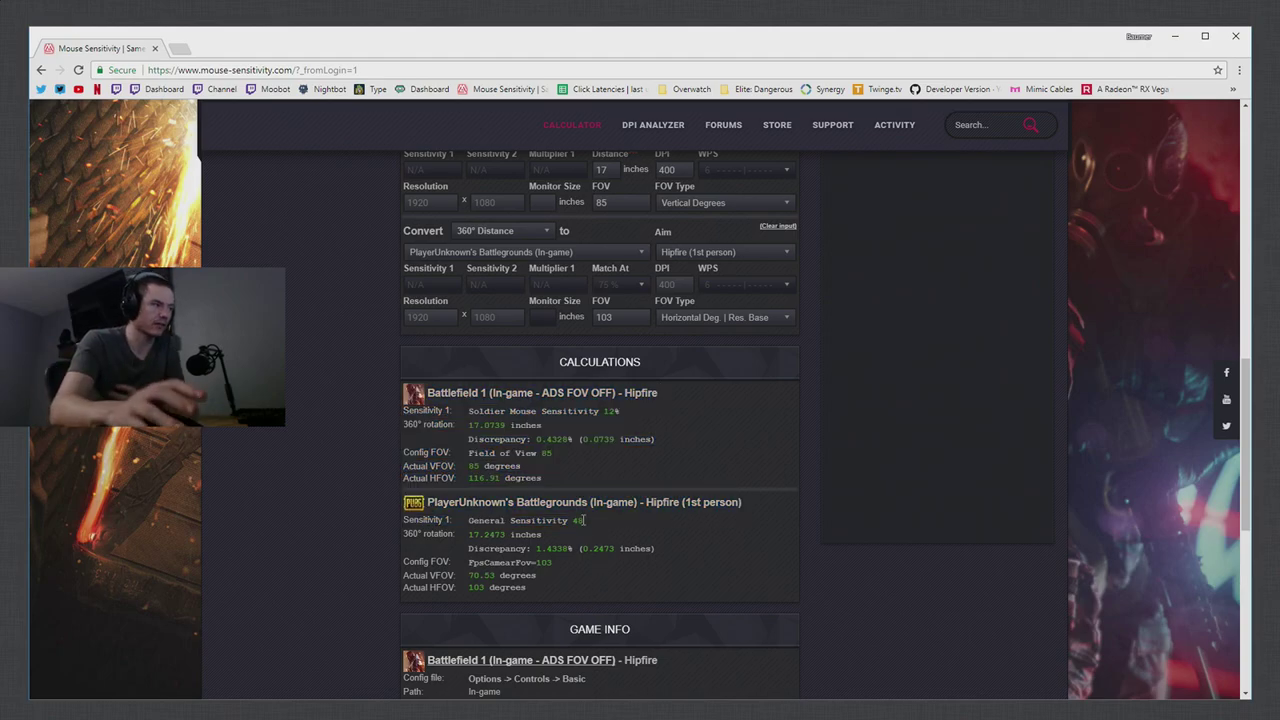
Step: Alternate the PlayerUnknown's Battlegrounds FOV between 90 and 103 to compare the sensitivities, and clear the custom value
double_click(604, 317)
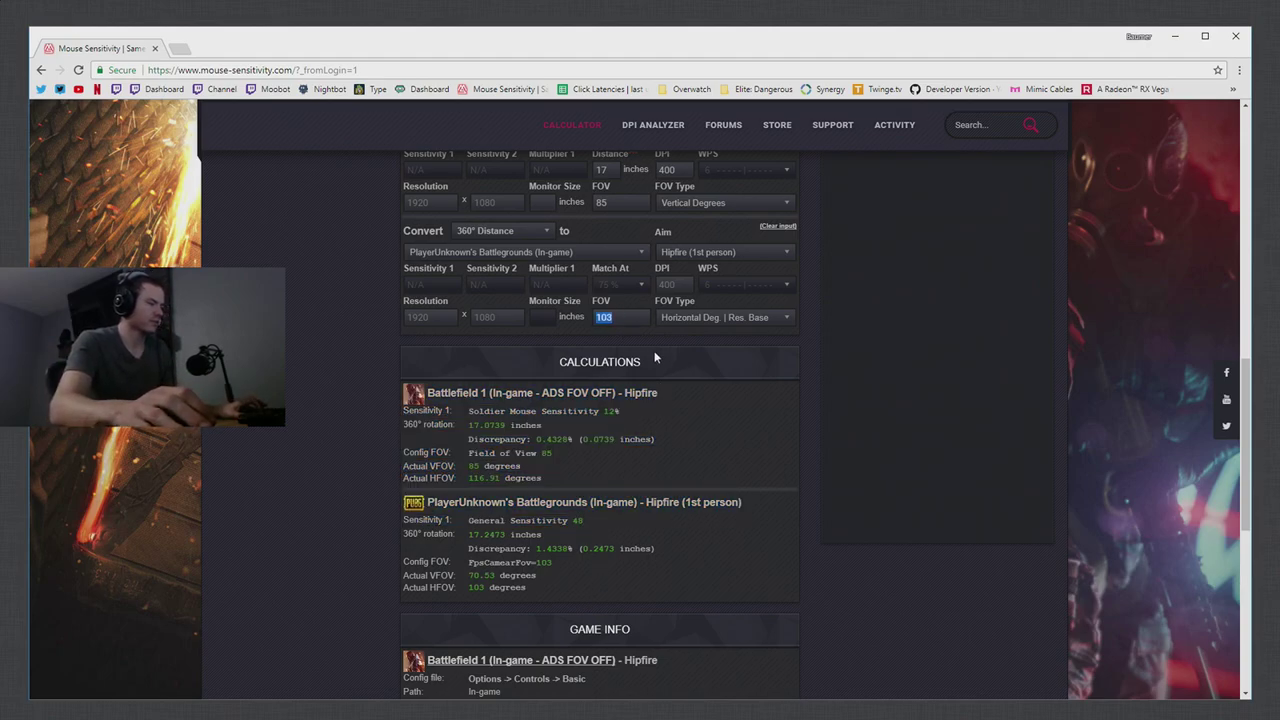
text(10)
key(ctrl+a)
text(90)
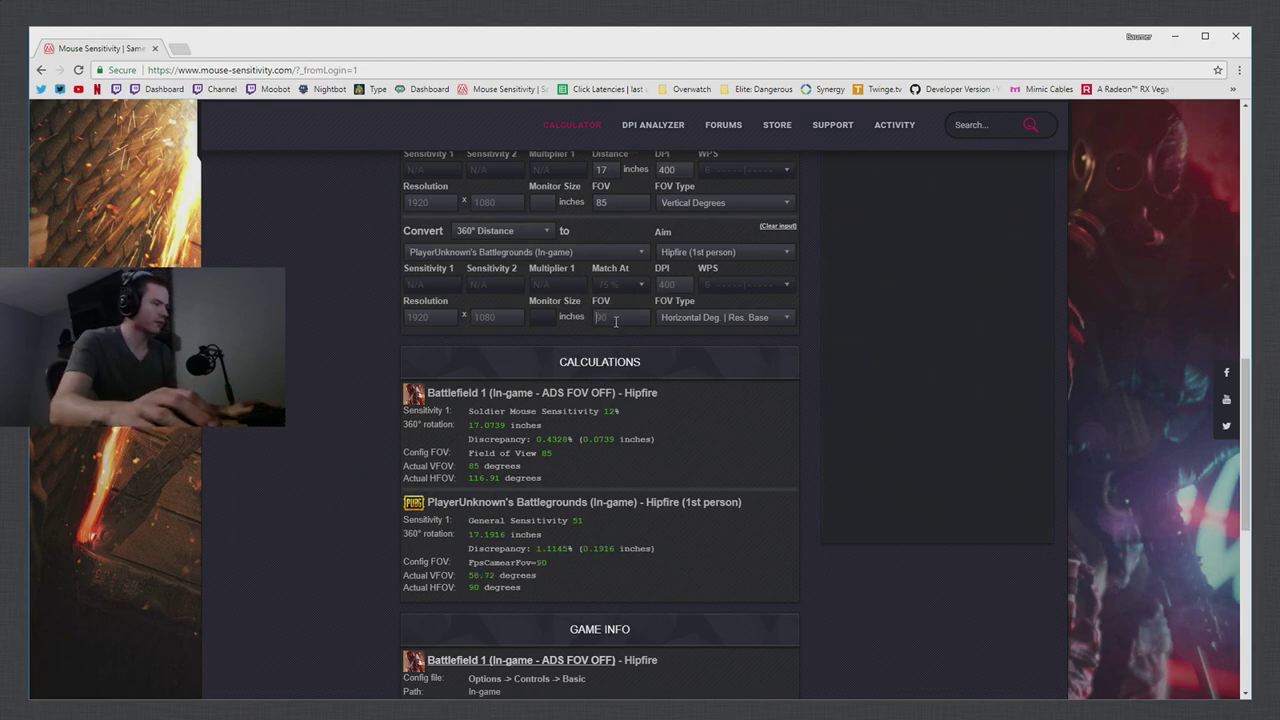
double_click(615, 320)
text(103)
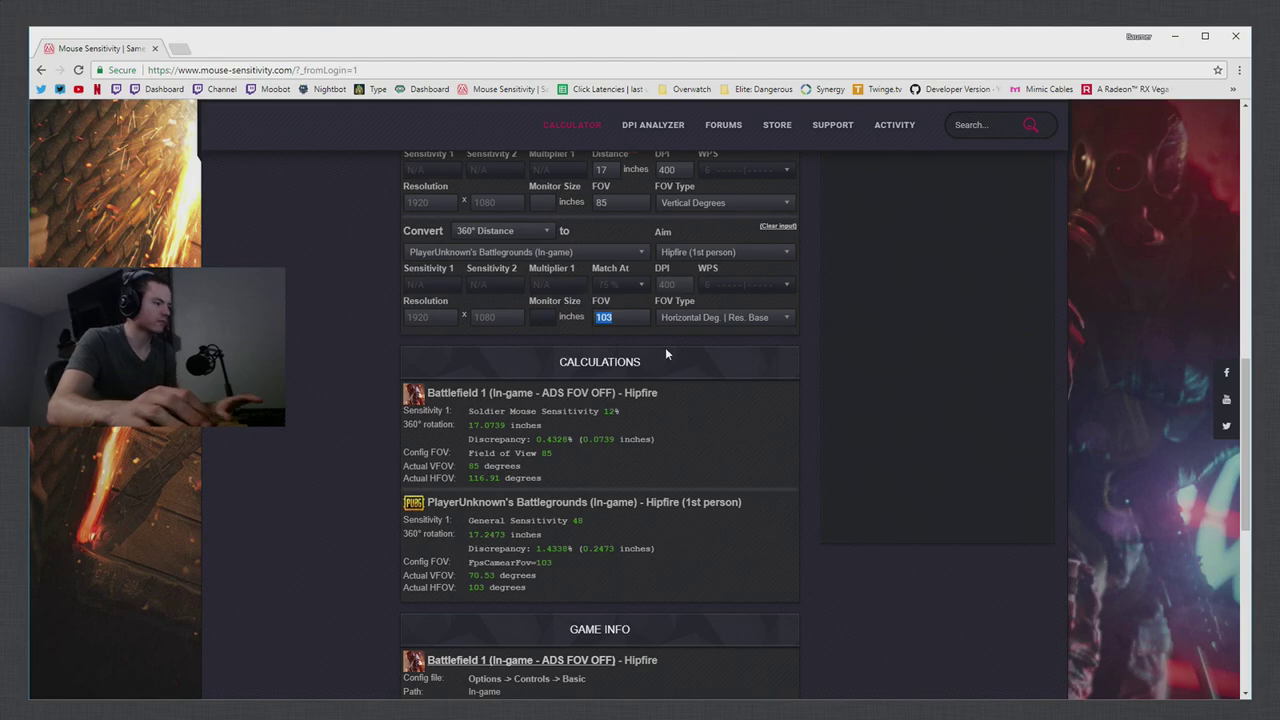
key(BackSpace)
key(BackSpace)
key(BackSpace)
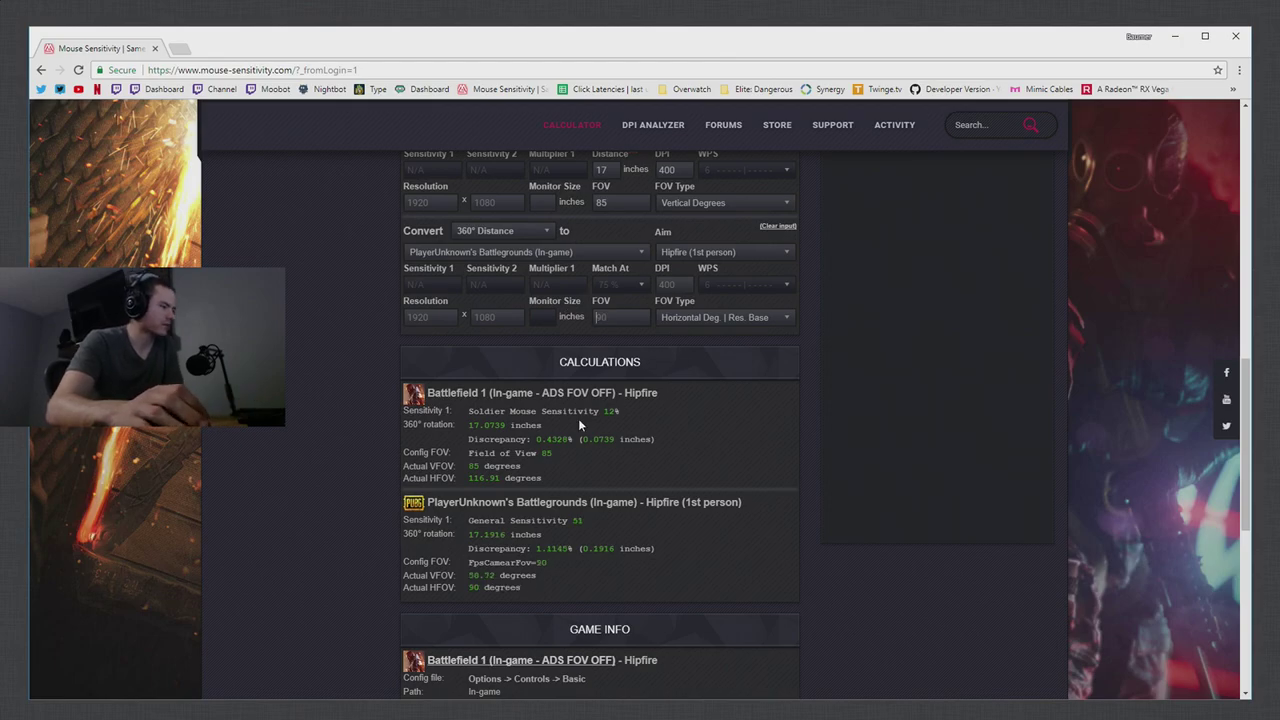
Step: Examine the Battlefield 1 game info for whether FOV, WPS and resolution affect its sensitivity
scroll(584, 434, down, 3)
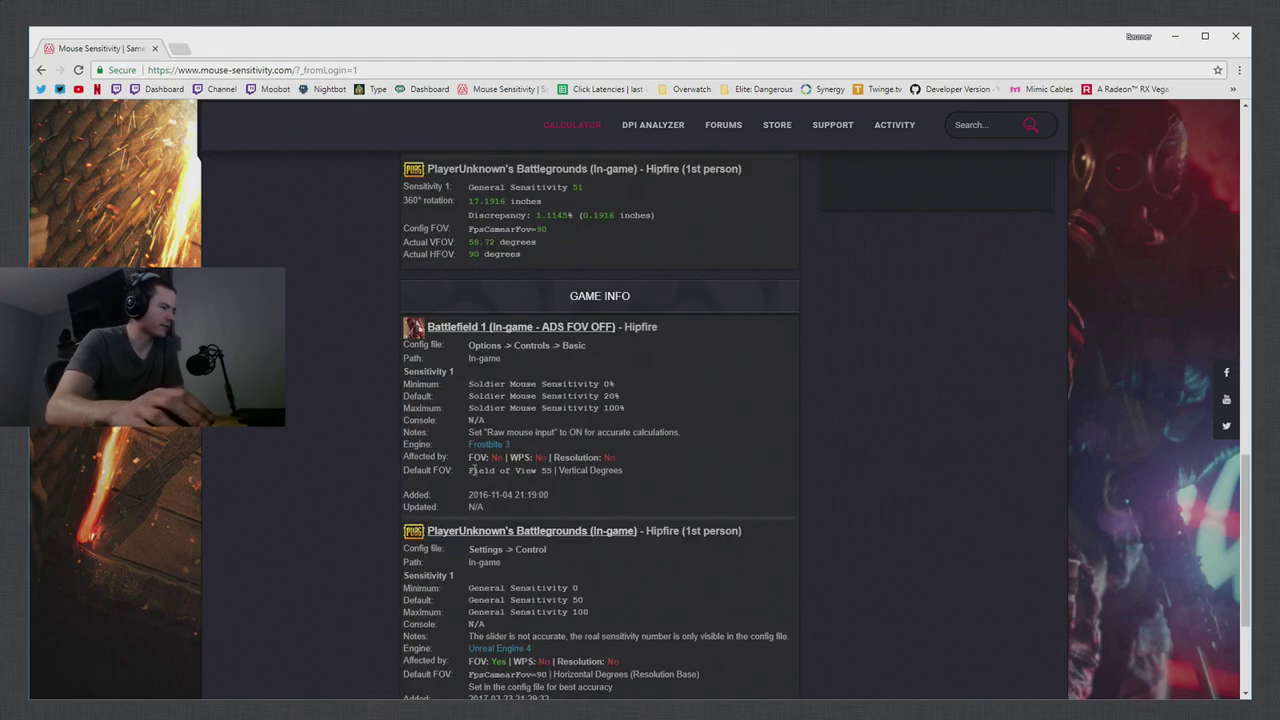
drag(442, 456, 616, 458)
click(630, 464)
scroll(637, 470, down, 2)
drag(531, 257, 611, 259)
click(612, 259)
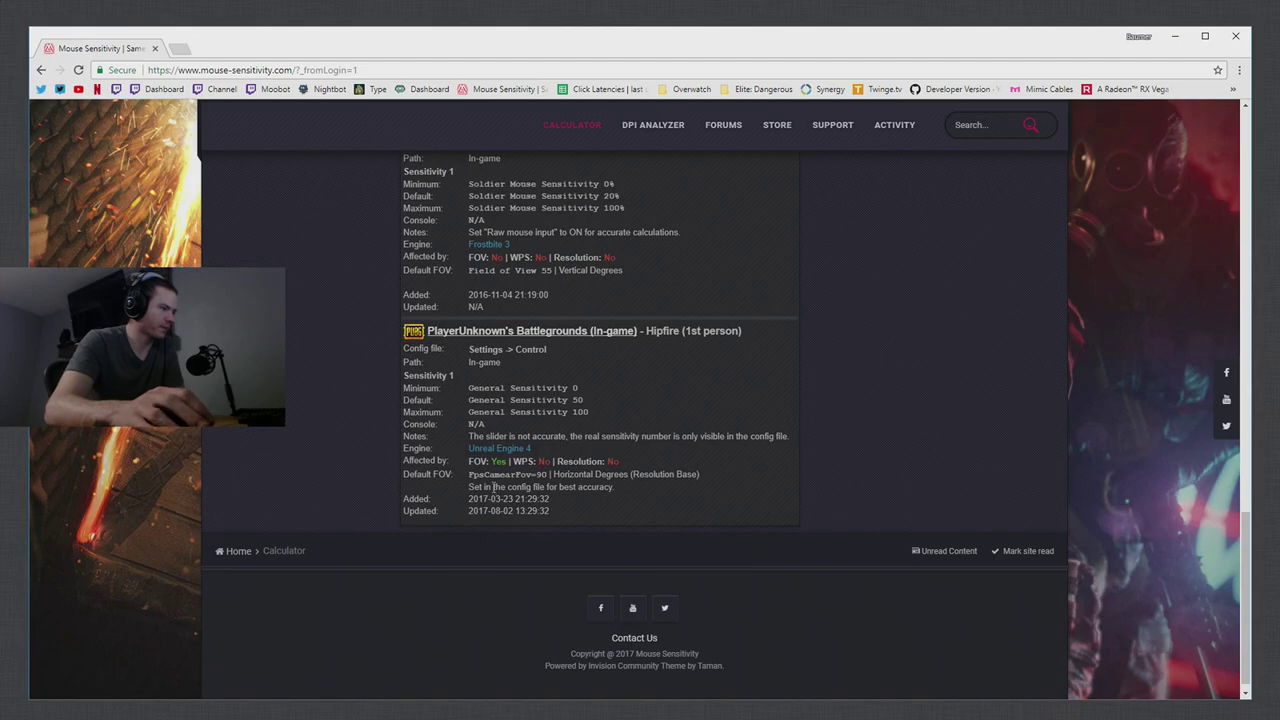
Step: Examine the PlayerUnknown's Battlegrounds game info for the settings that affect its sensitivity and its default FOV type
drag(492, 464, 518, 464)
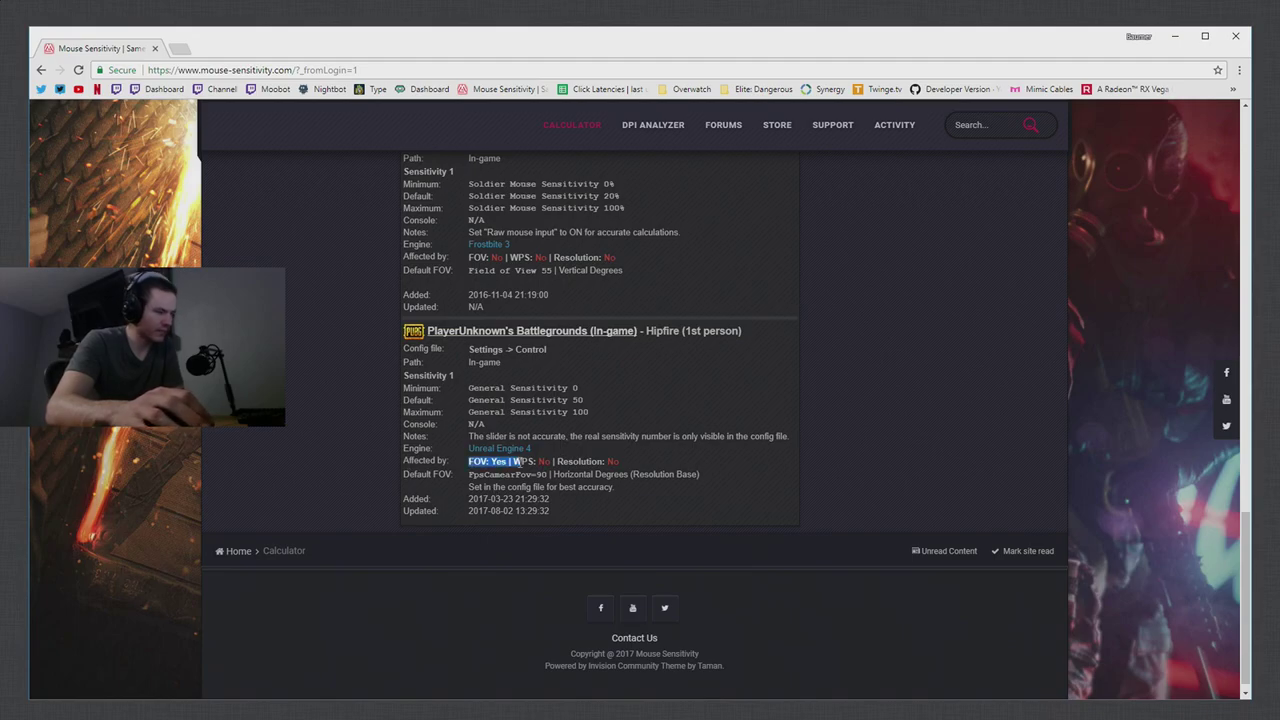
scroll(533, 466, up, 3)
scroll(533, 466, down, 2)
scroll(505, 474, up, 2)
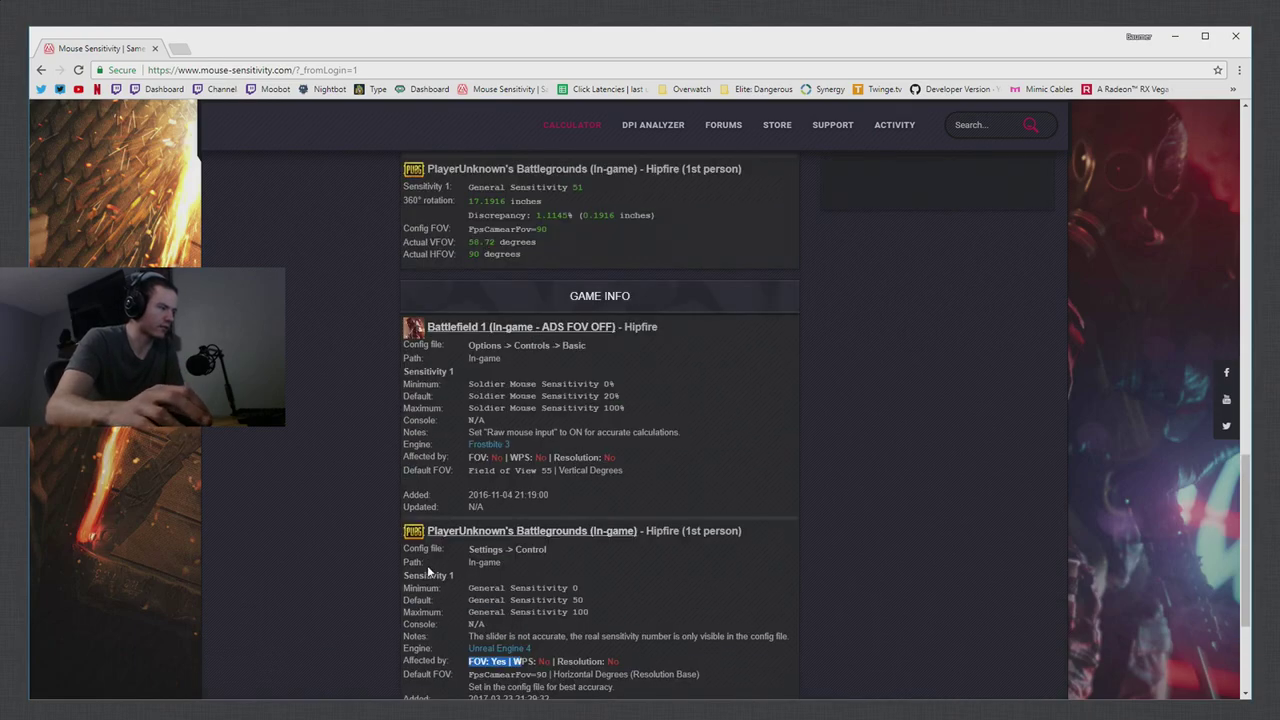
scroll(440, 617, down, 1)
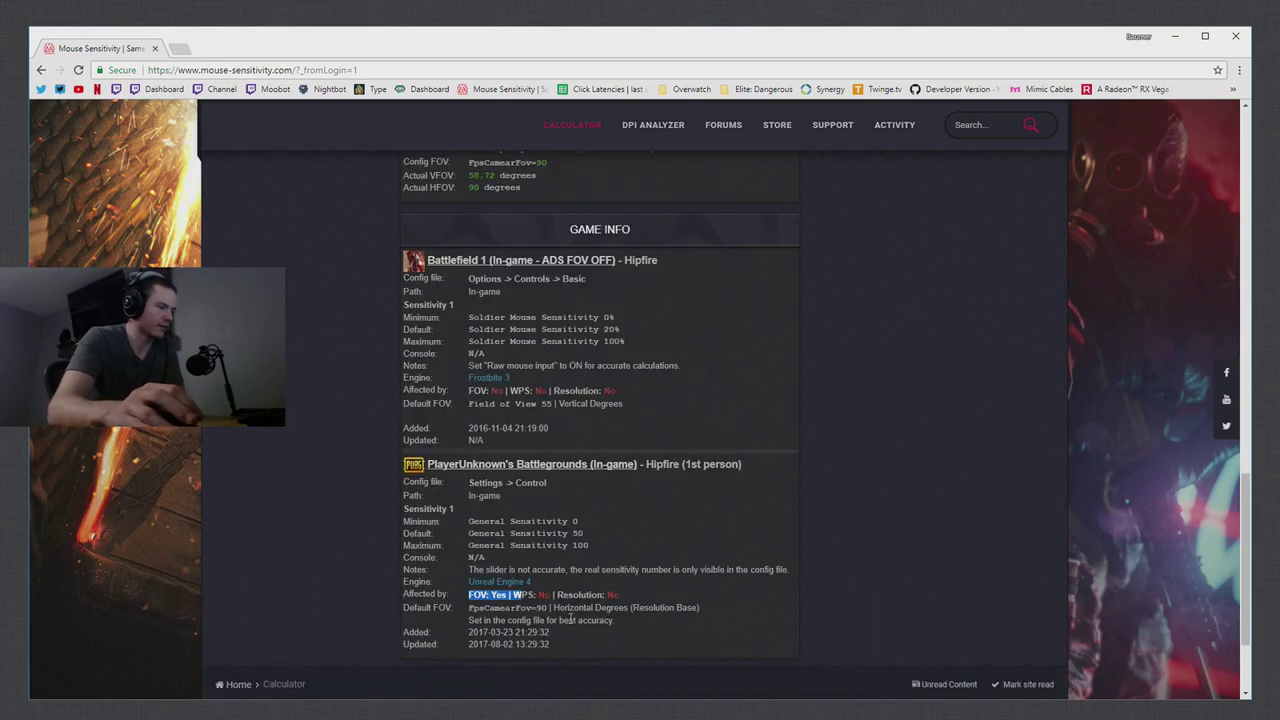
click(607, 594)
drag(621, 595, 470, 609)
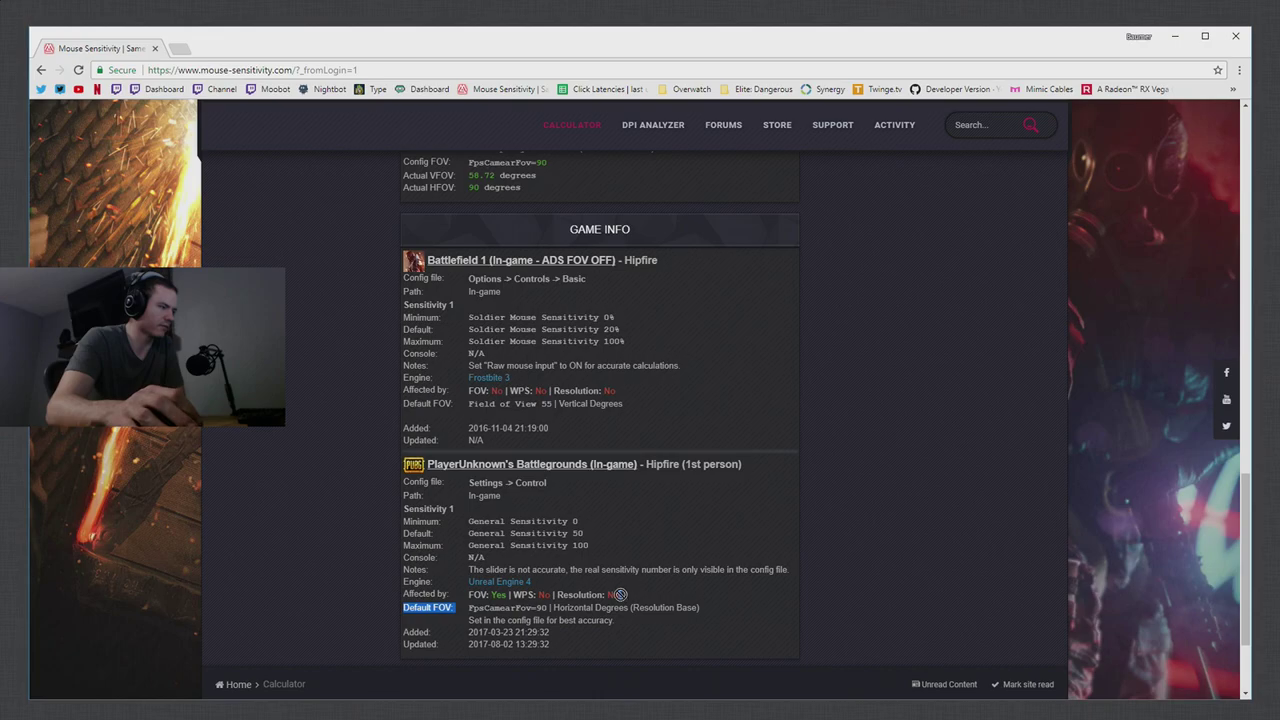
drag(644, 608, 470, 581)
drag(570, 607, 682, 606)
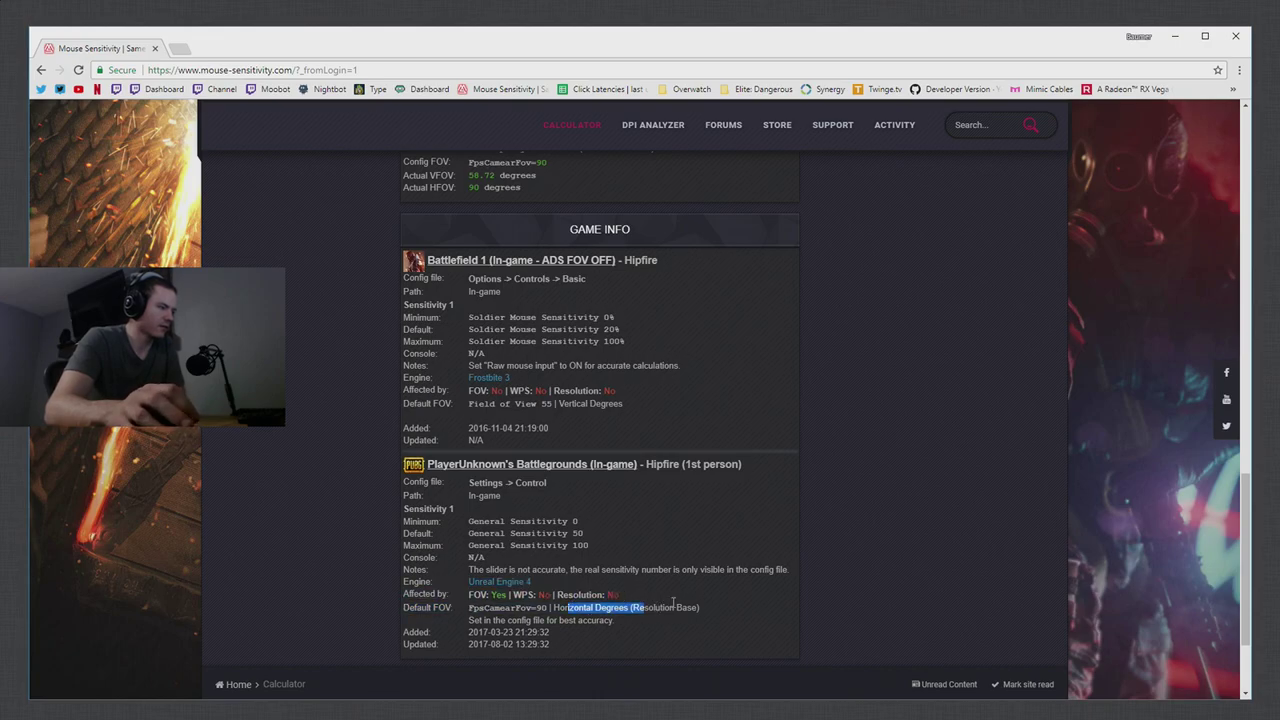
click(684, 606)
scroll(762, 503, up, 10)
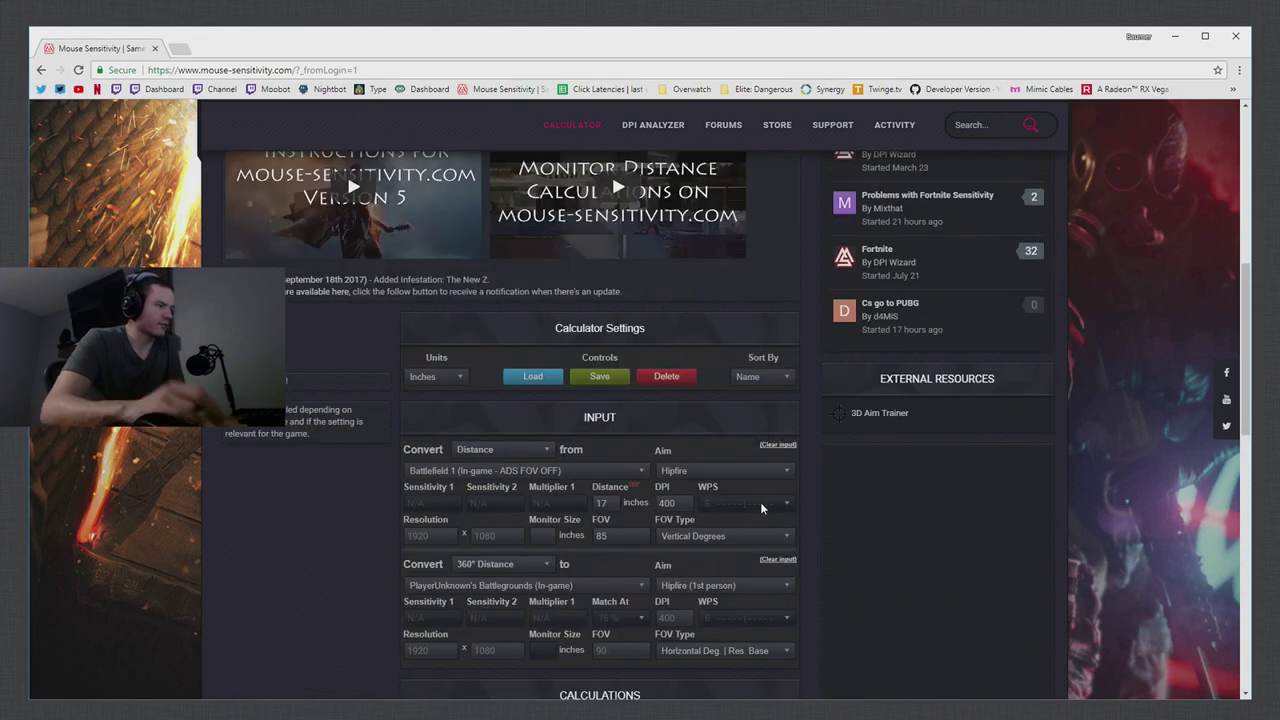
click(503, 451)
click(495, 588)
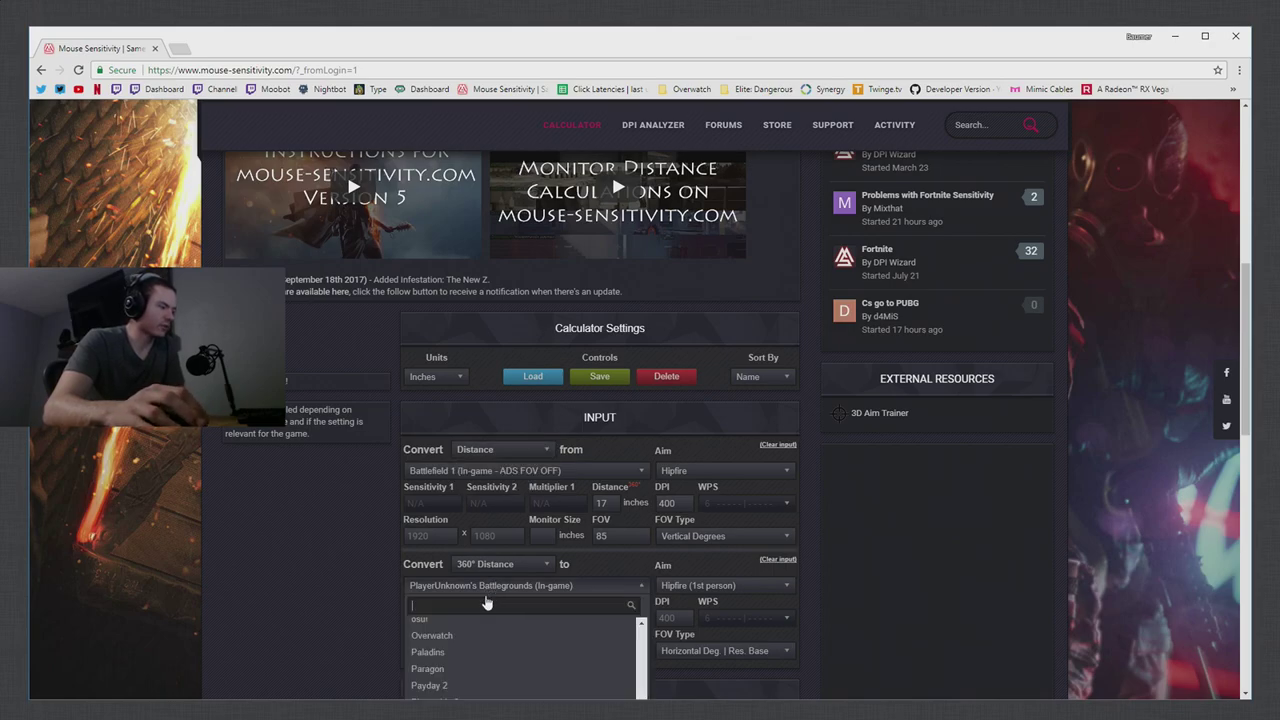
scroll(480, 610, up, 8)
scroll(752, 467, down, 5)
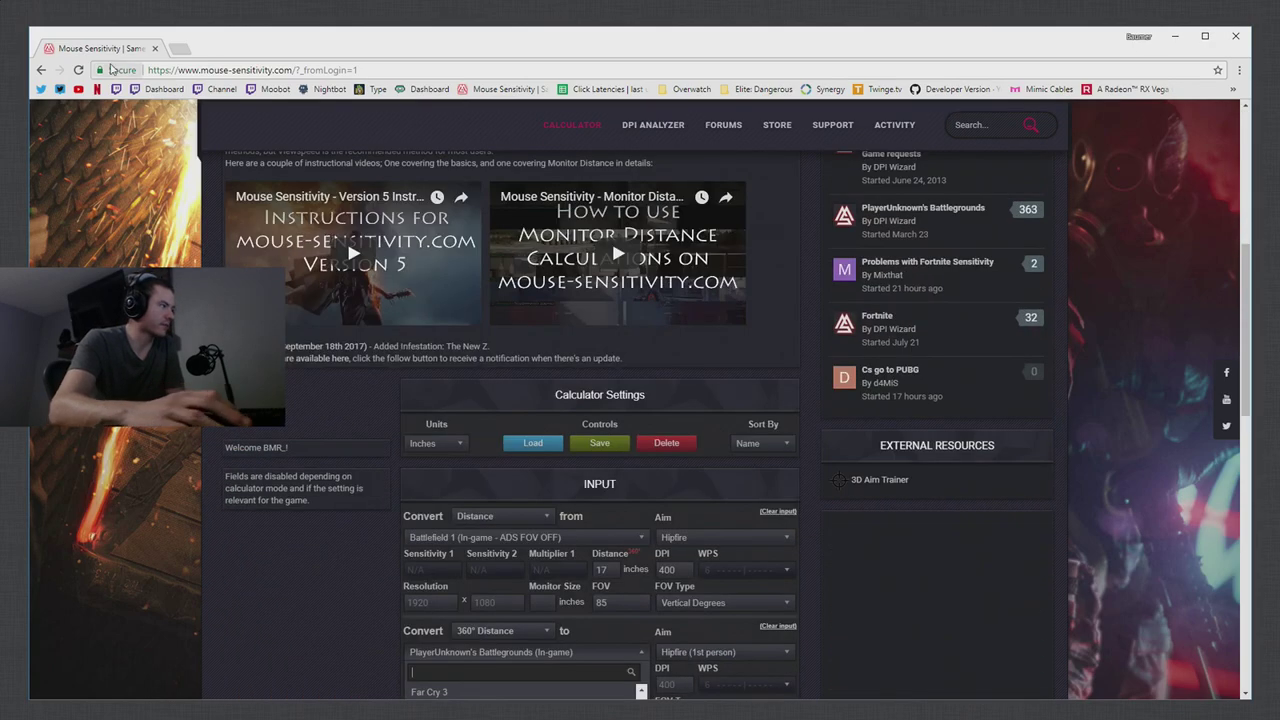
Step: Reload the calculator page to reset its inputs and dismiss the site's notification request
key(F5)
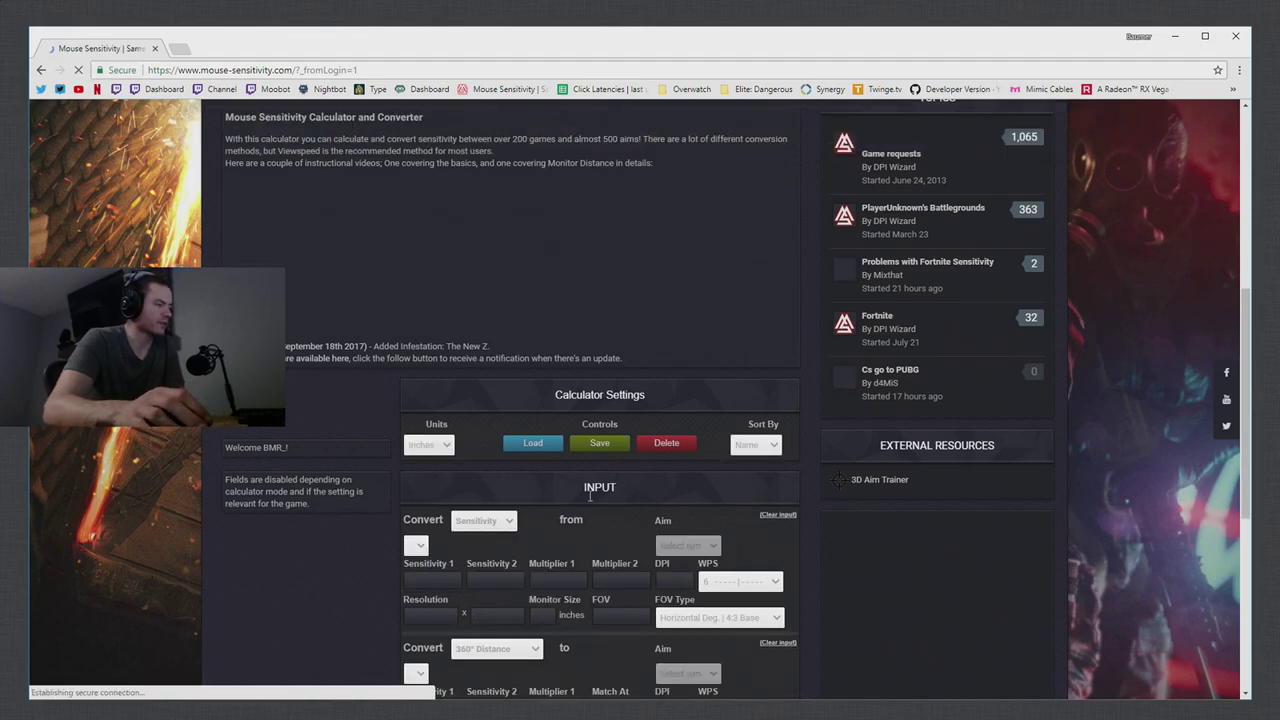
click(503, 545)
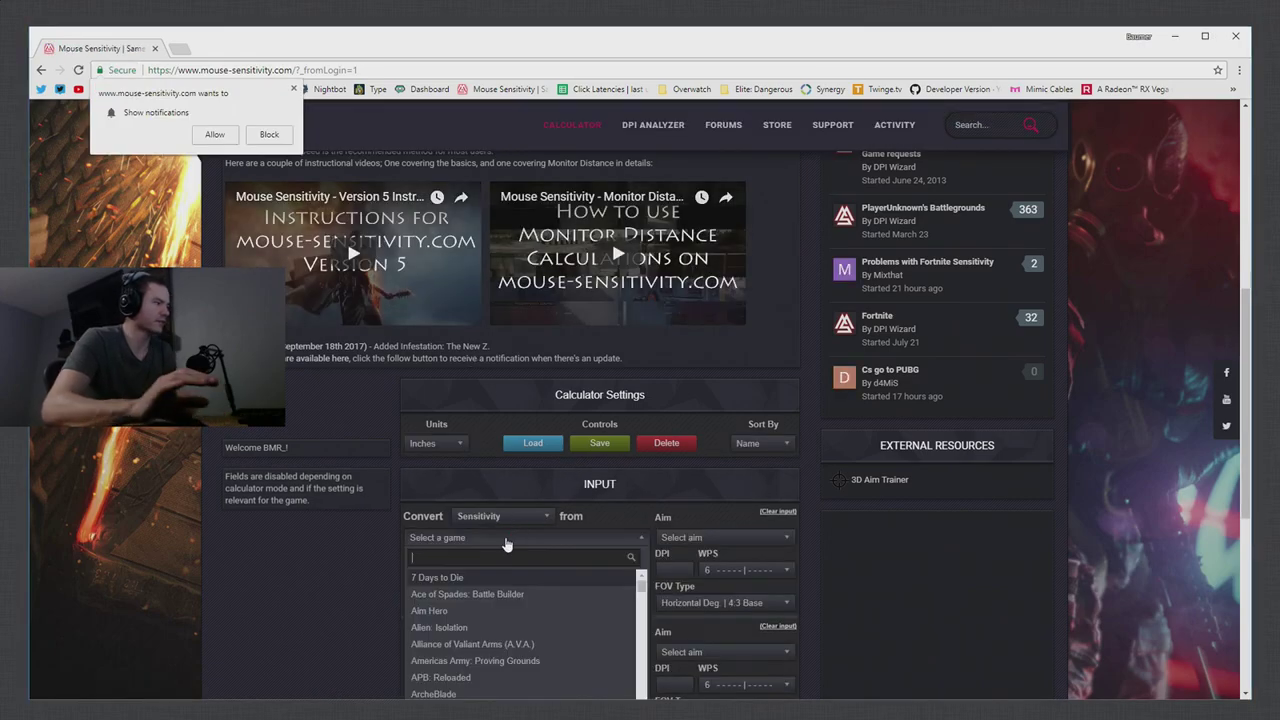
click(294, 89)
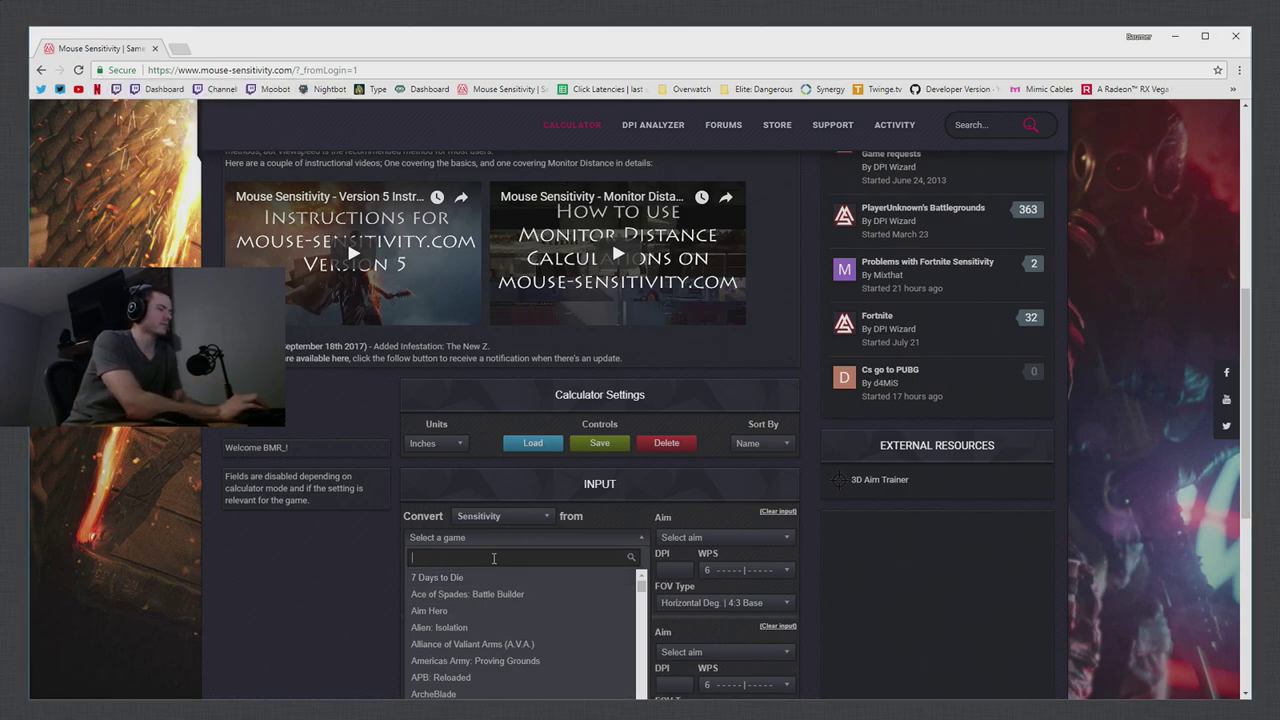
Step: Search for battlefield and choose Battlefield 1 (Config file - ADS FOV OFF) as the game to convert from
text(battlfie)
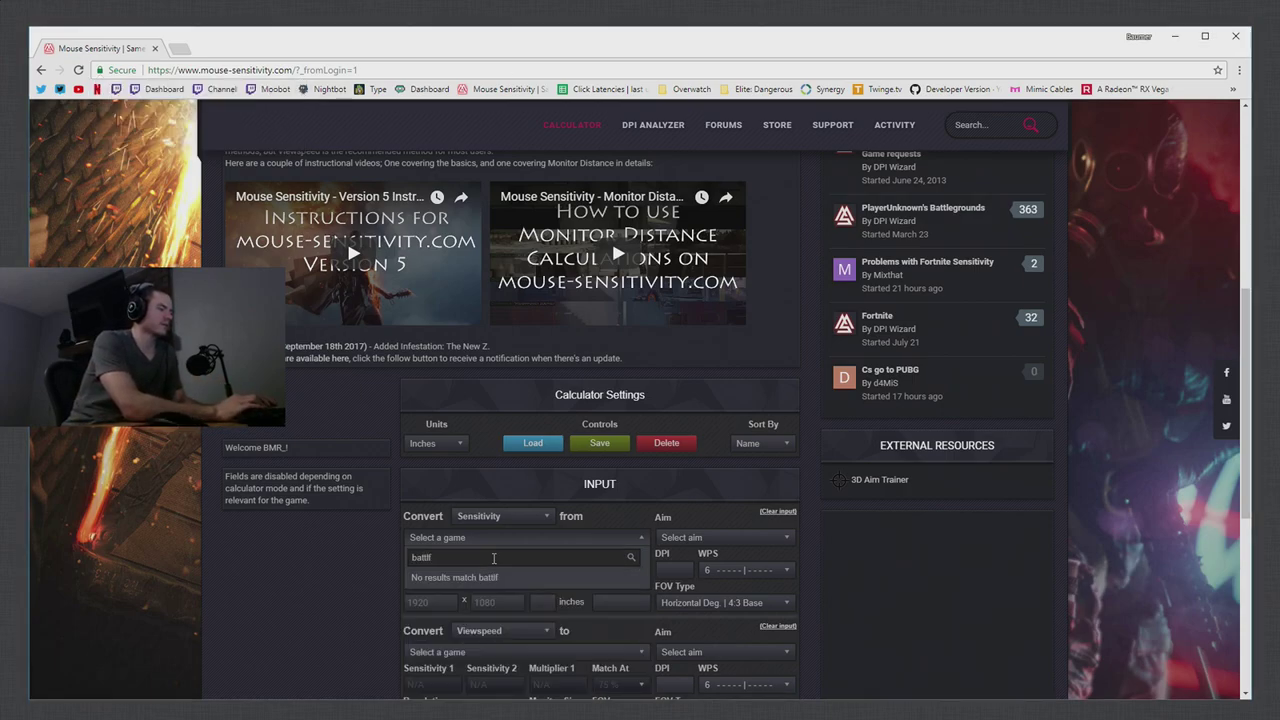
key(BackSpace)
text(efield)
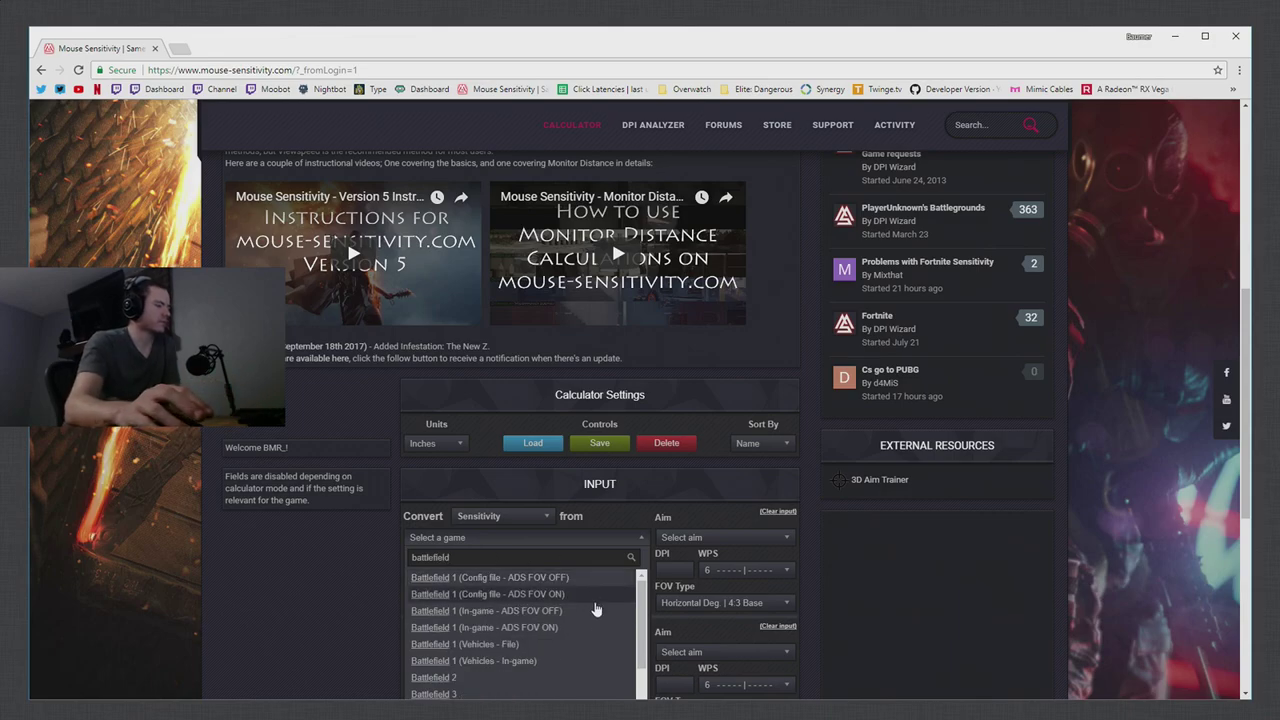
click(594, 594)
click(537, 540)
scroll(545, 598, down, 1)
scroll(380, 556, down, 2)
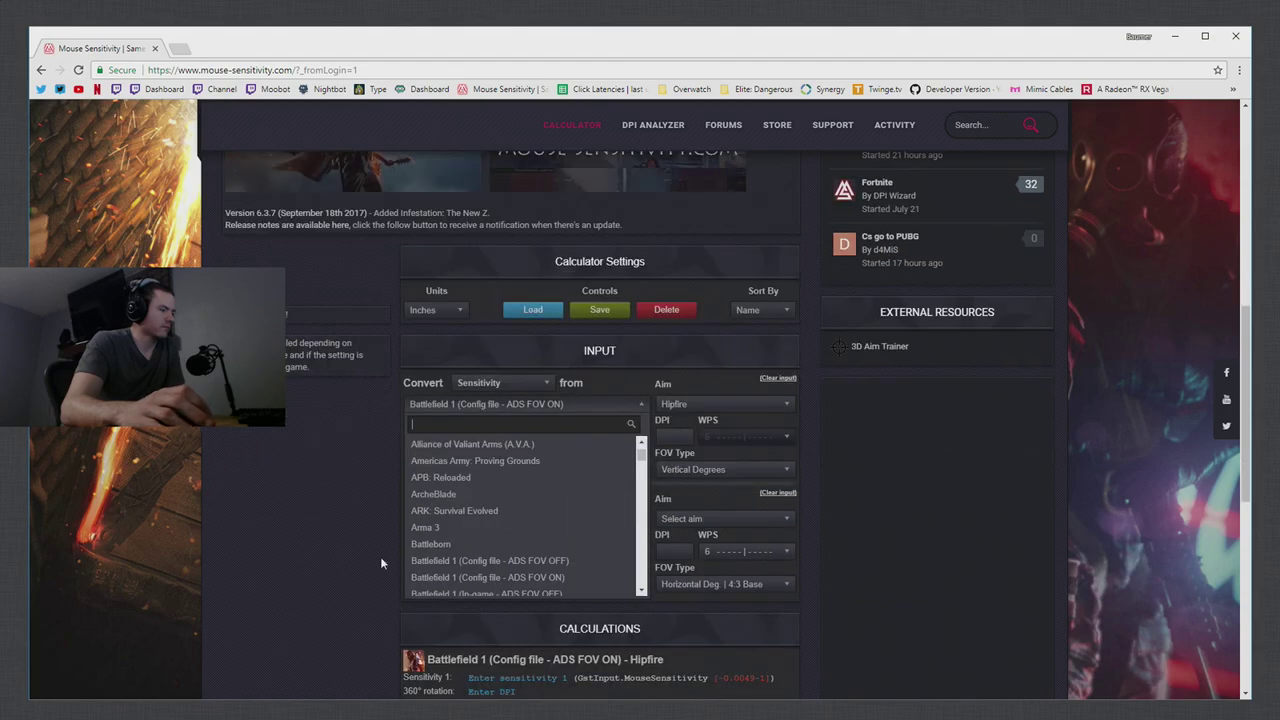
click(495, 561)
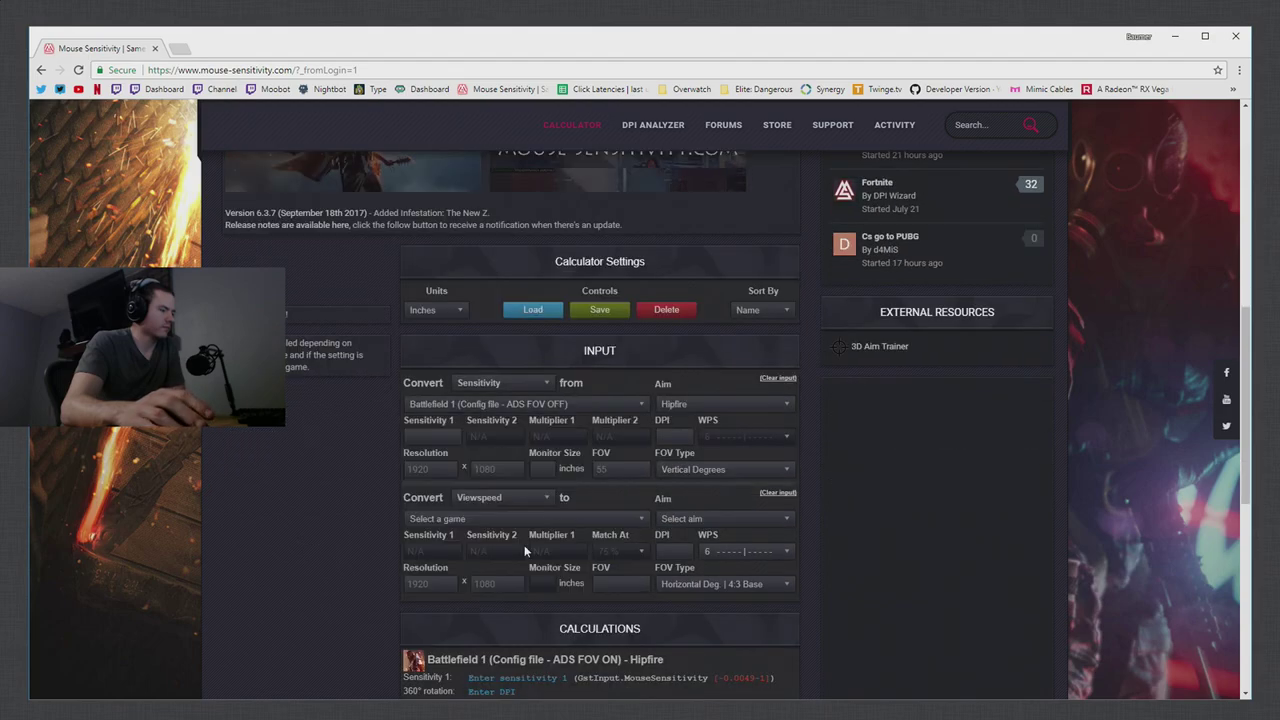
Step: Switch the Battlefield 1 input from Sensitivity to Distance and enter a 360° distance of 17 inches
click(520, 390)
click(510, 418)
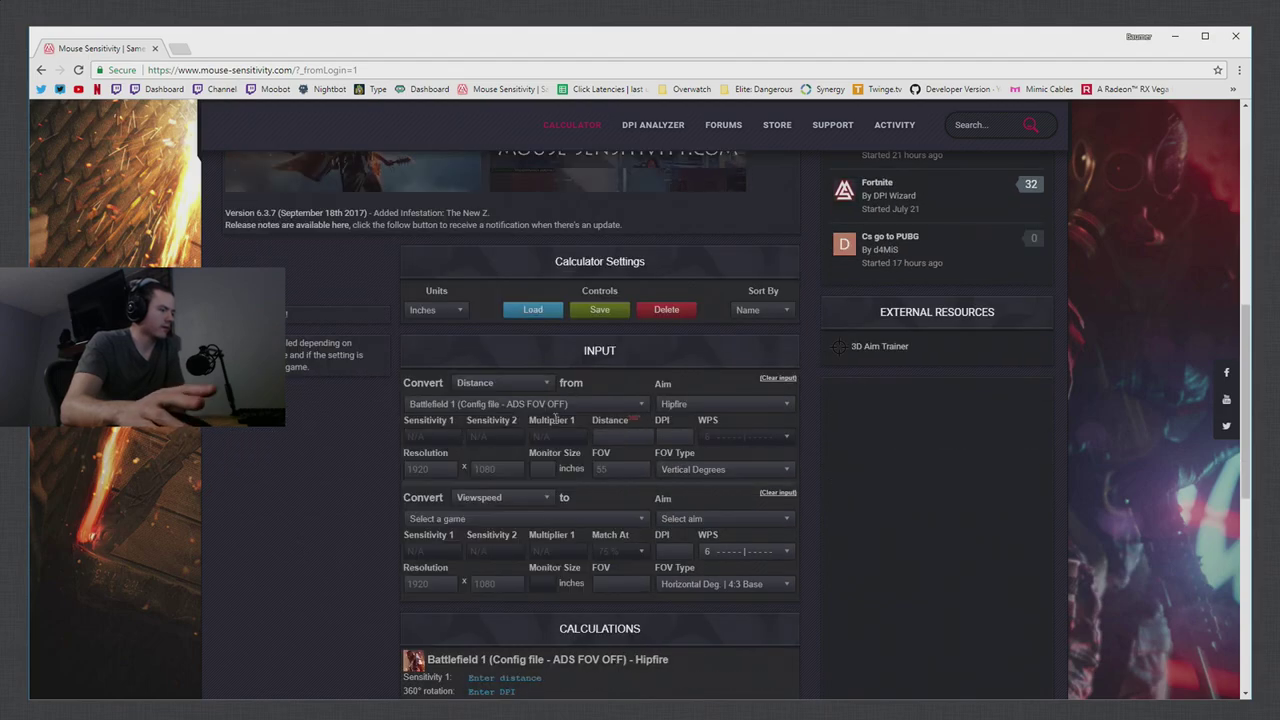
click(621, 435)
text(18)
key(BackSpace)
text(7)
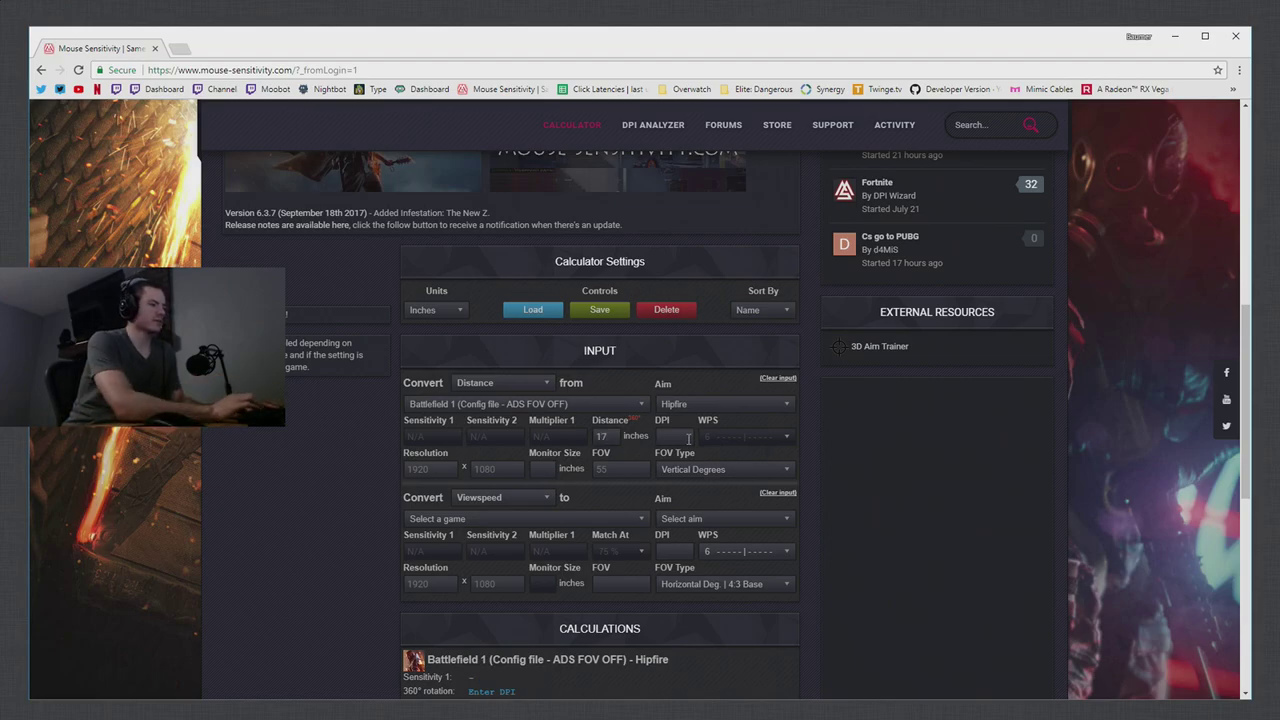
Step: Set the Battlefield 1 DPI to 400 and its FOV to 85 vertical degrees
click(688, 438)
text(400)
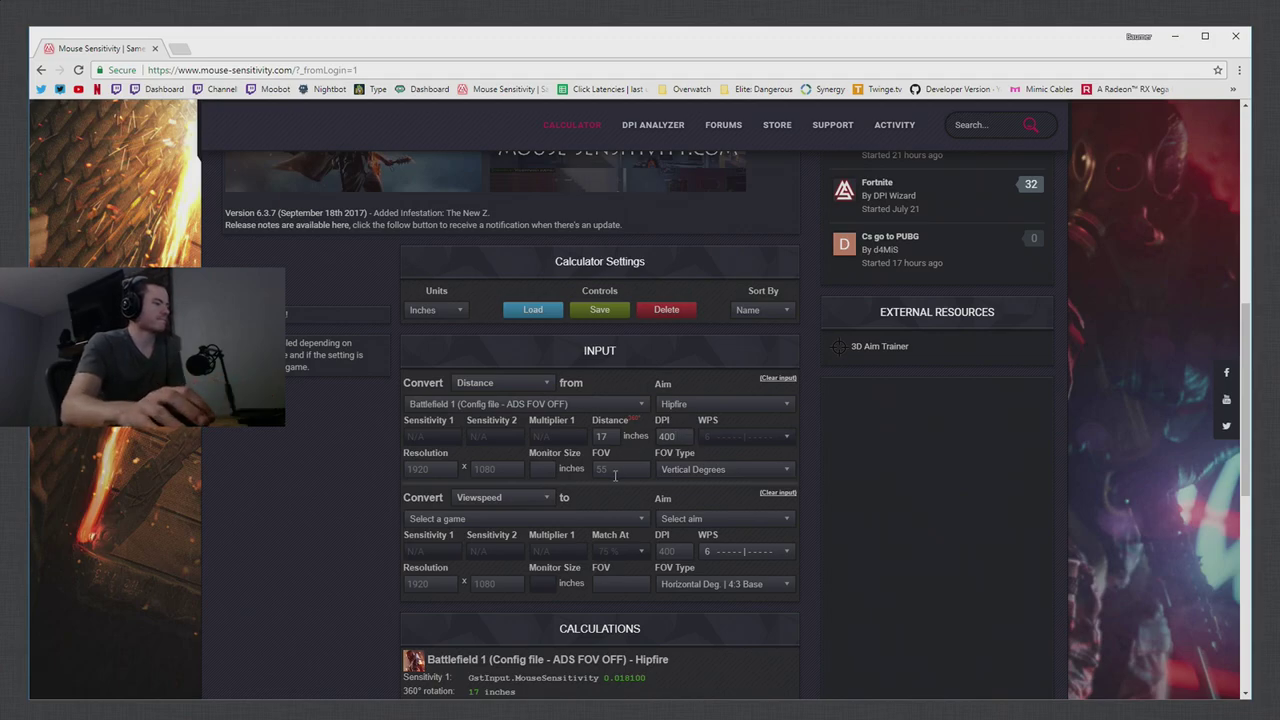
click(616, 472)
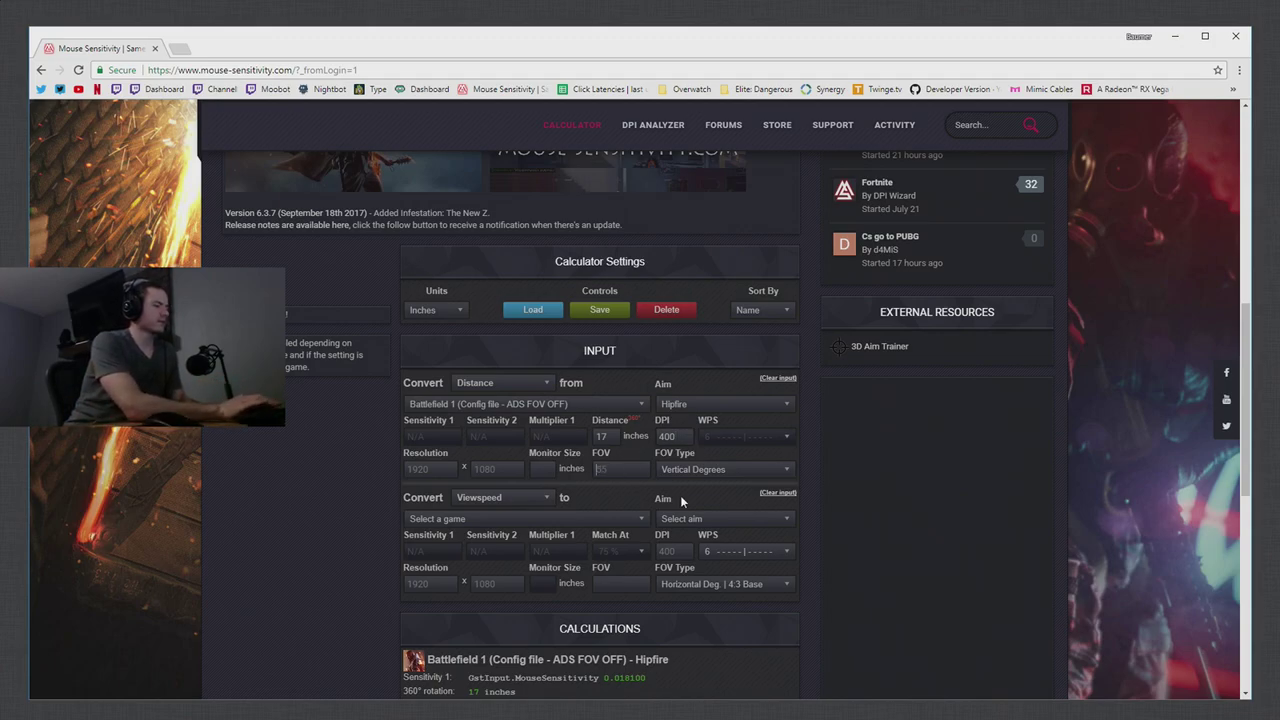
text(85)
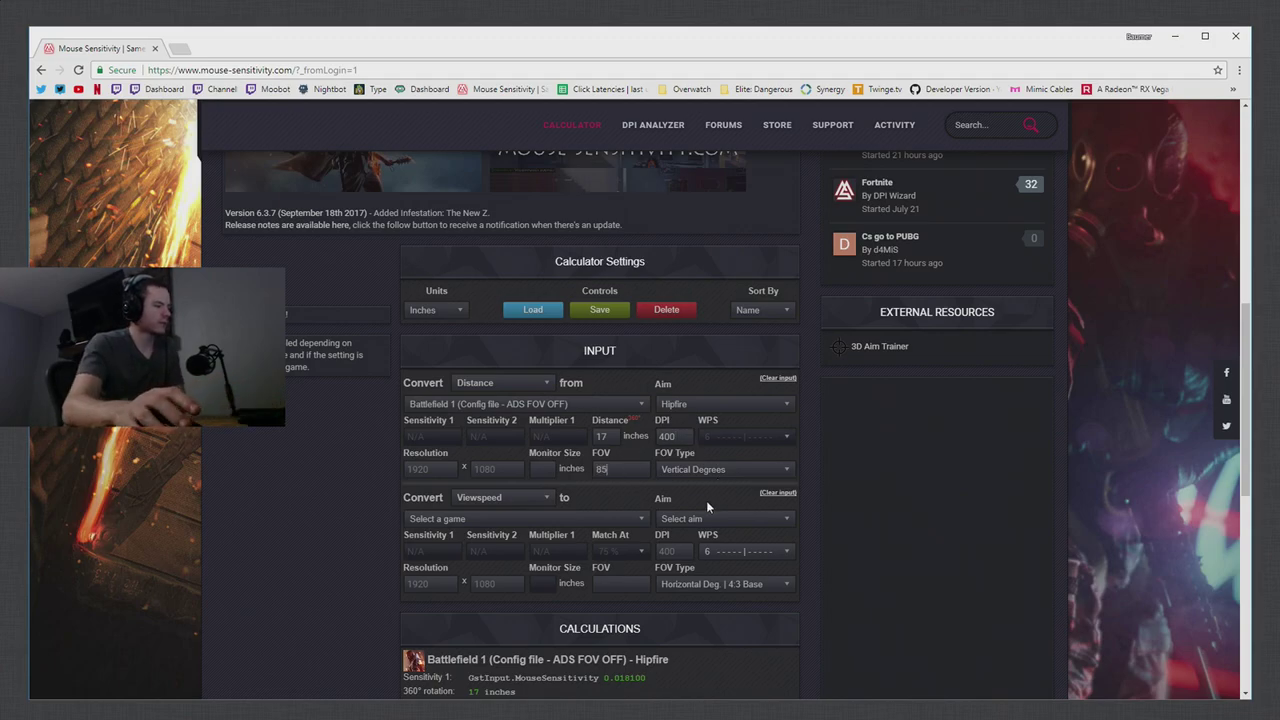
Step: Set the target conversion method to 360° Distance
click(520, 497)
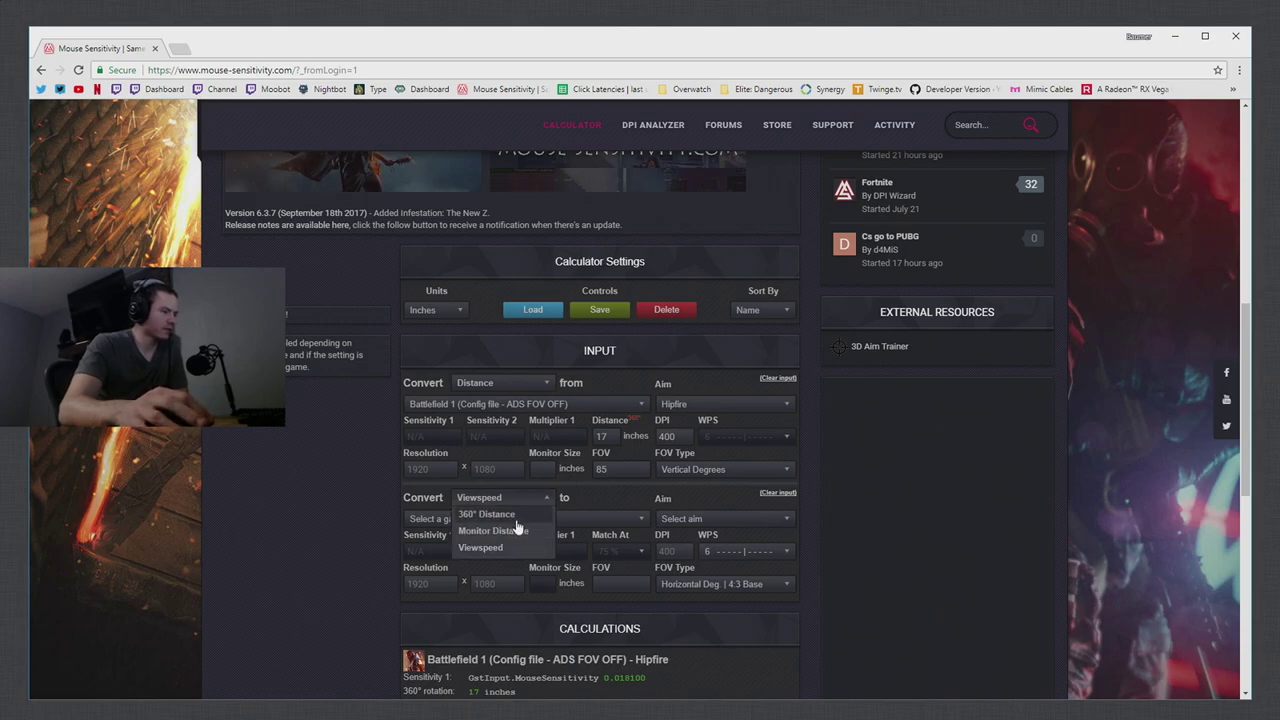
click(502, 513)
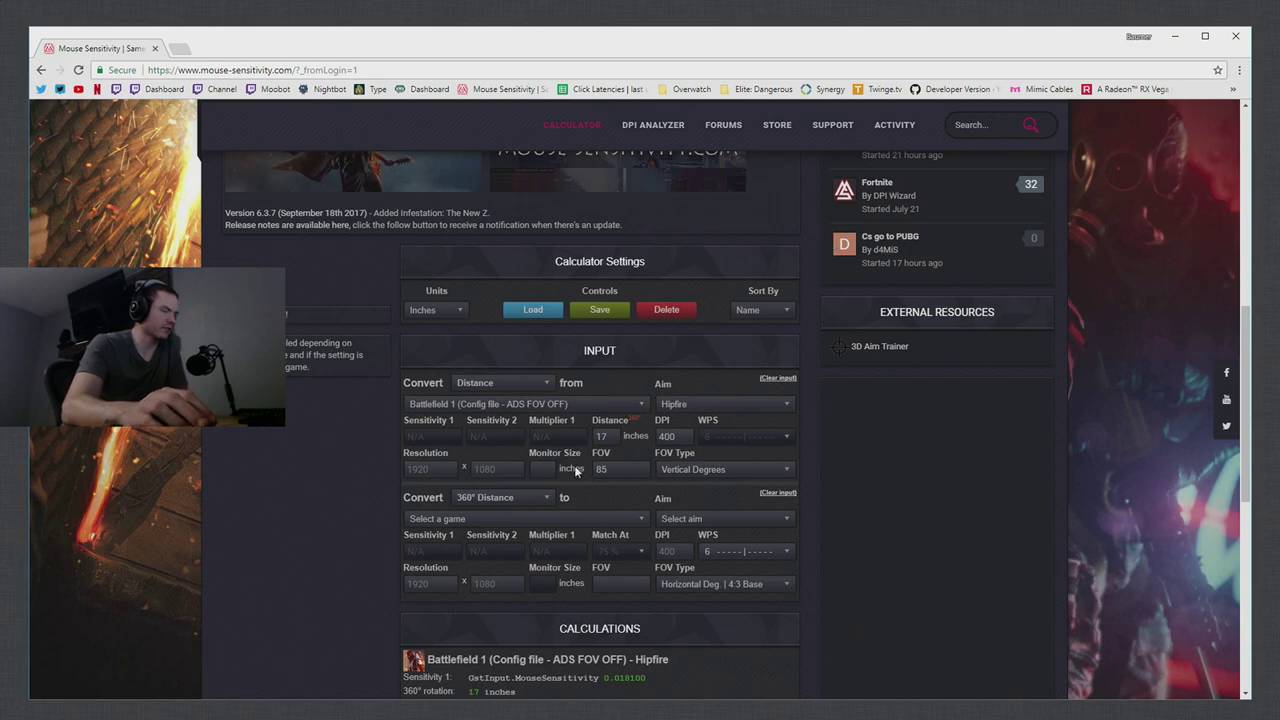
Step: Examine the calculated GstInput.MouseSensitivity config line and its value for Battlefield 1 hipfire
scroll(349, 471, down, 2)
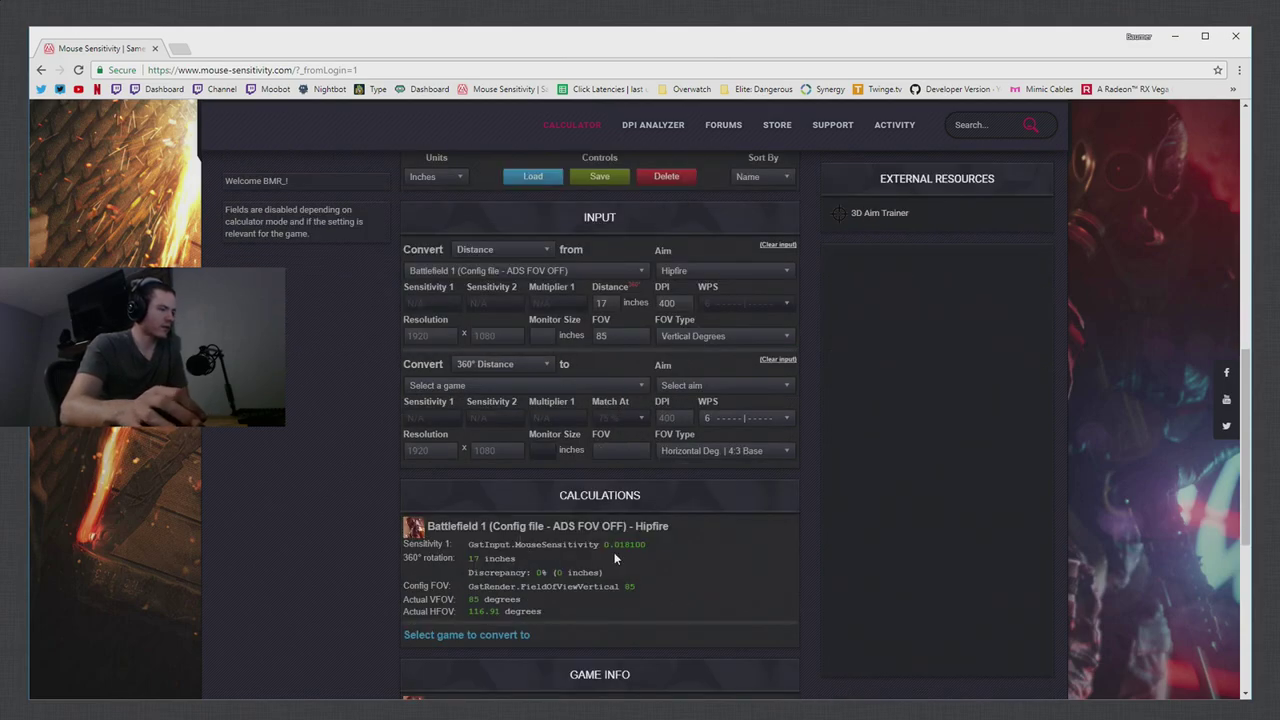
drag(646, 545, 580, 552)
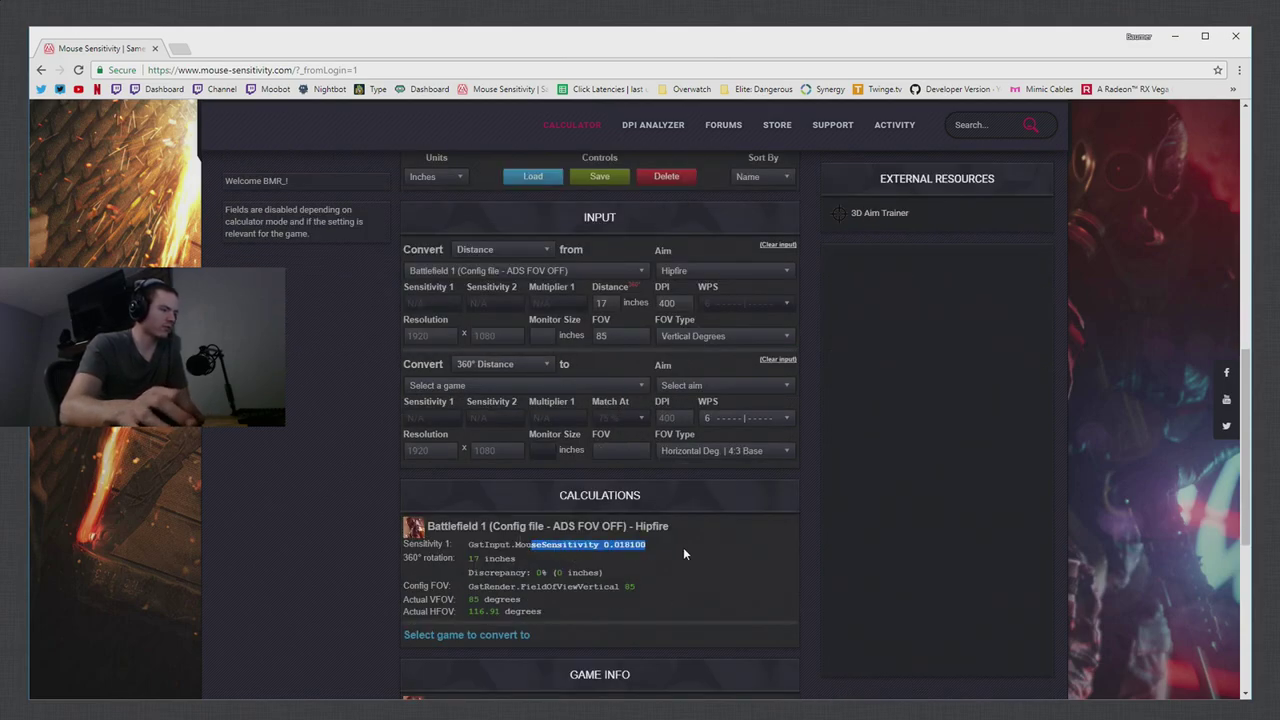
click(663, 516)
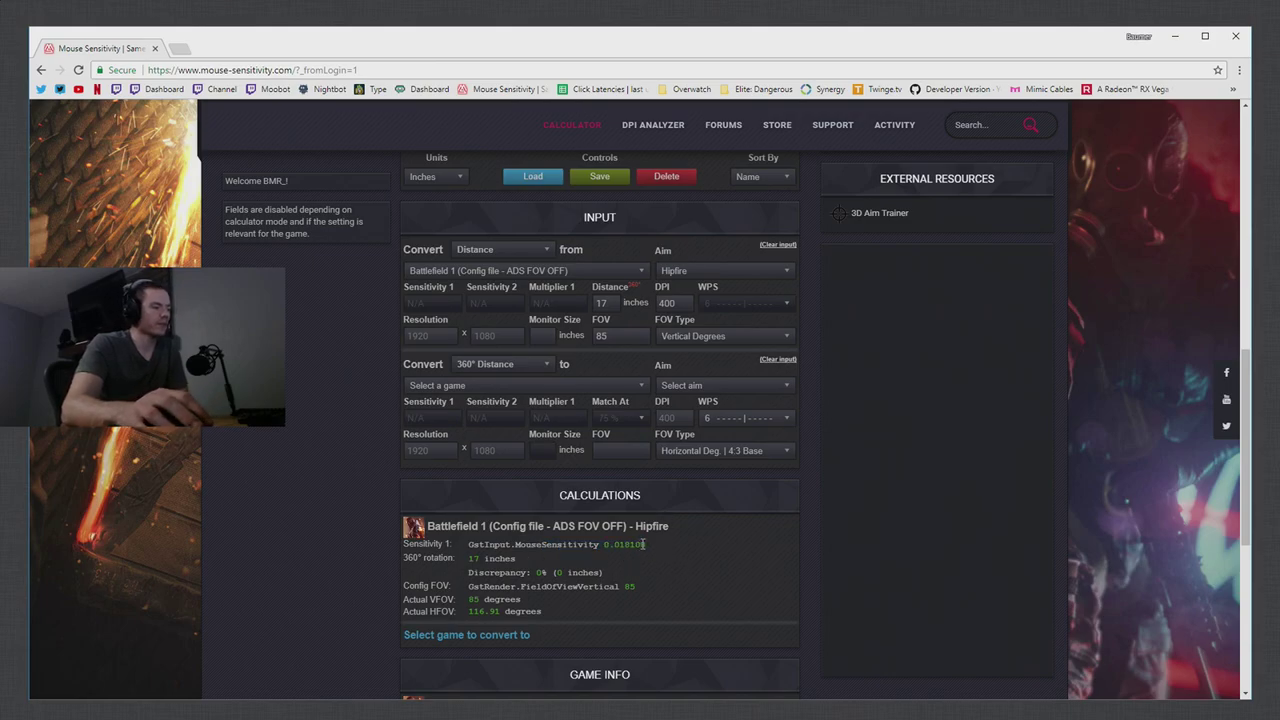
drag(652, 545, 466, 547)
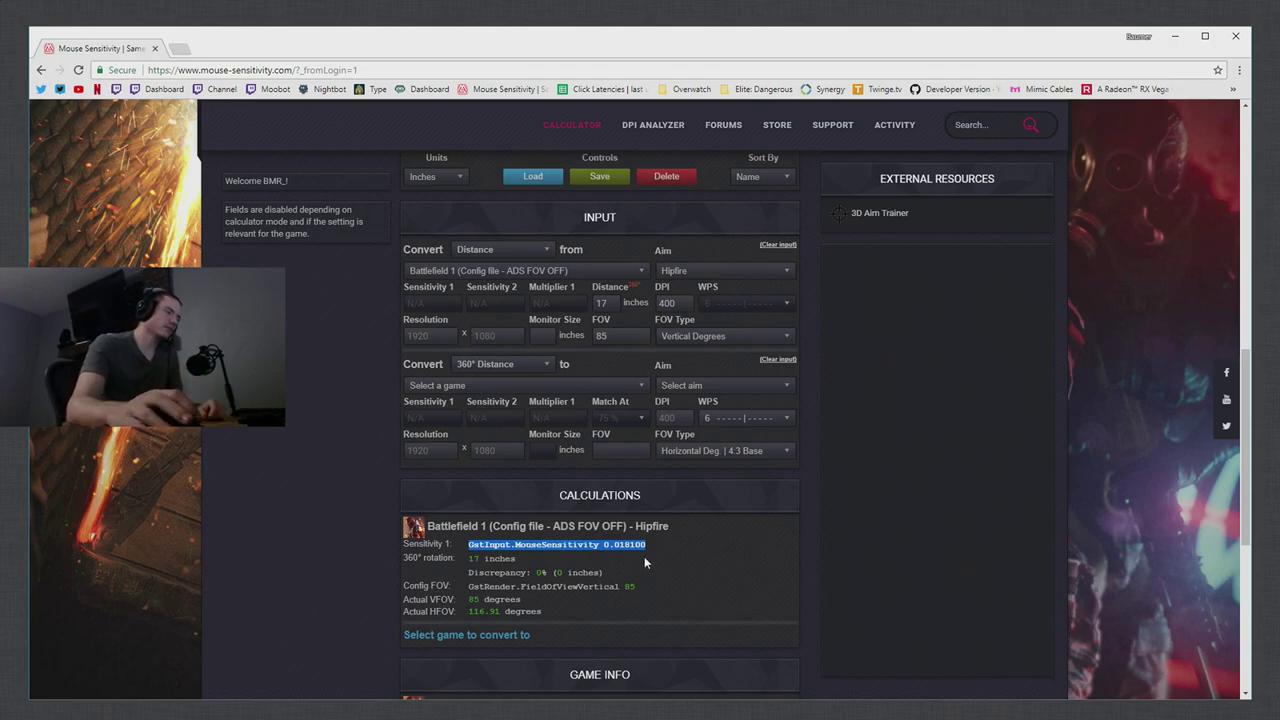
drag(599, 546, 508, 548)
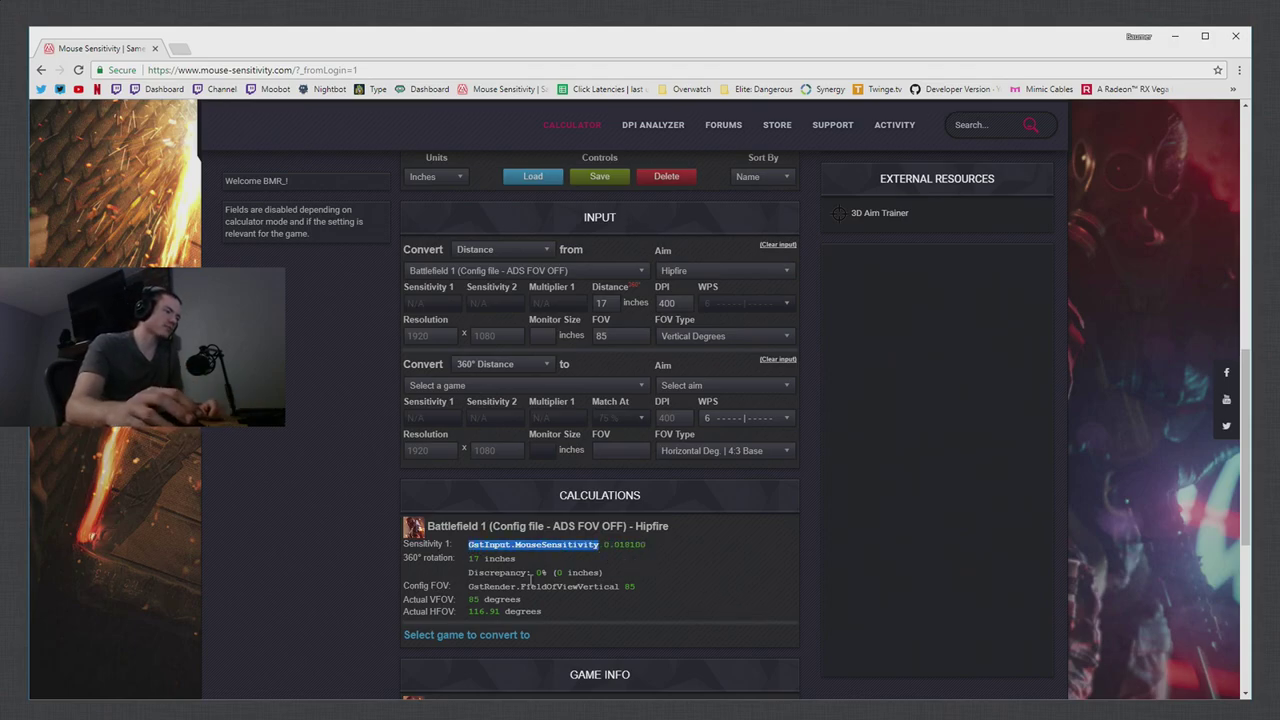
click(648, 550)
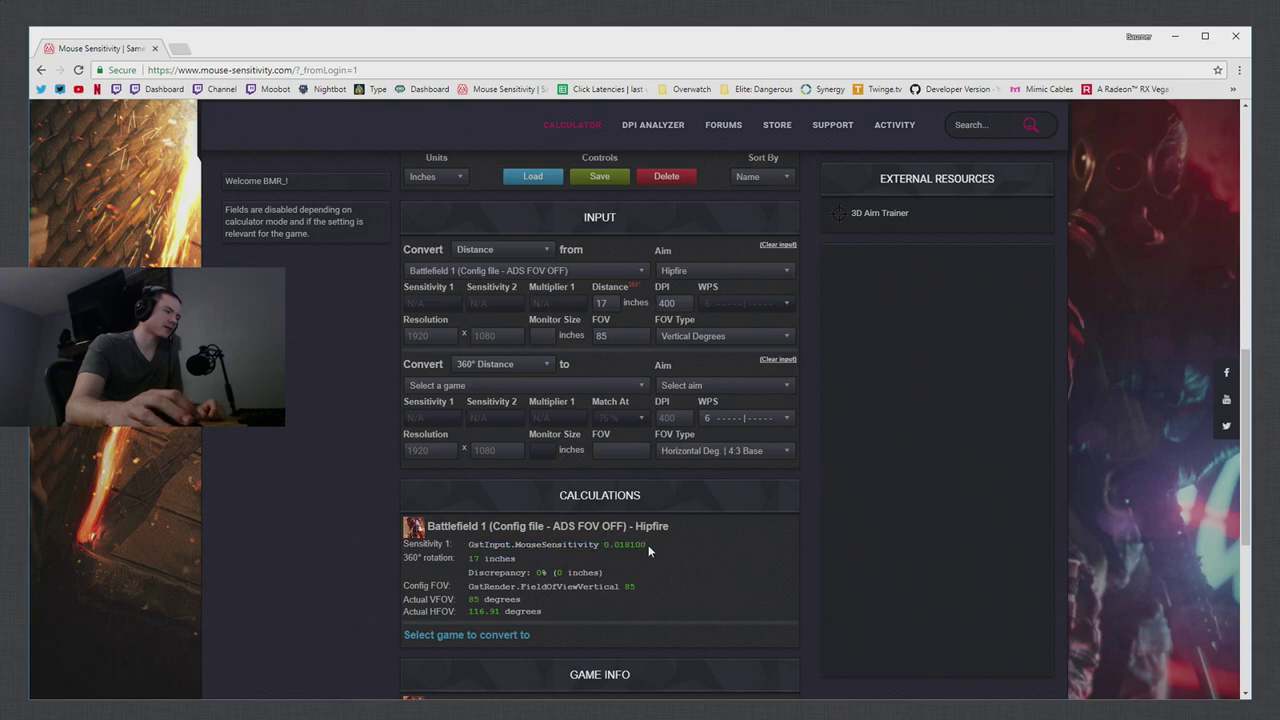
drag(648, 546, 460, 547)
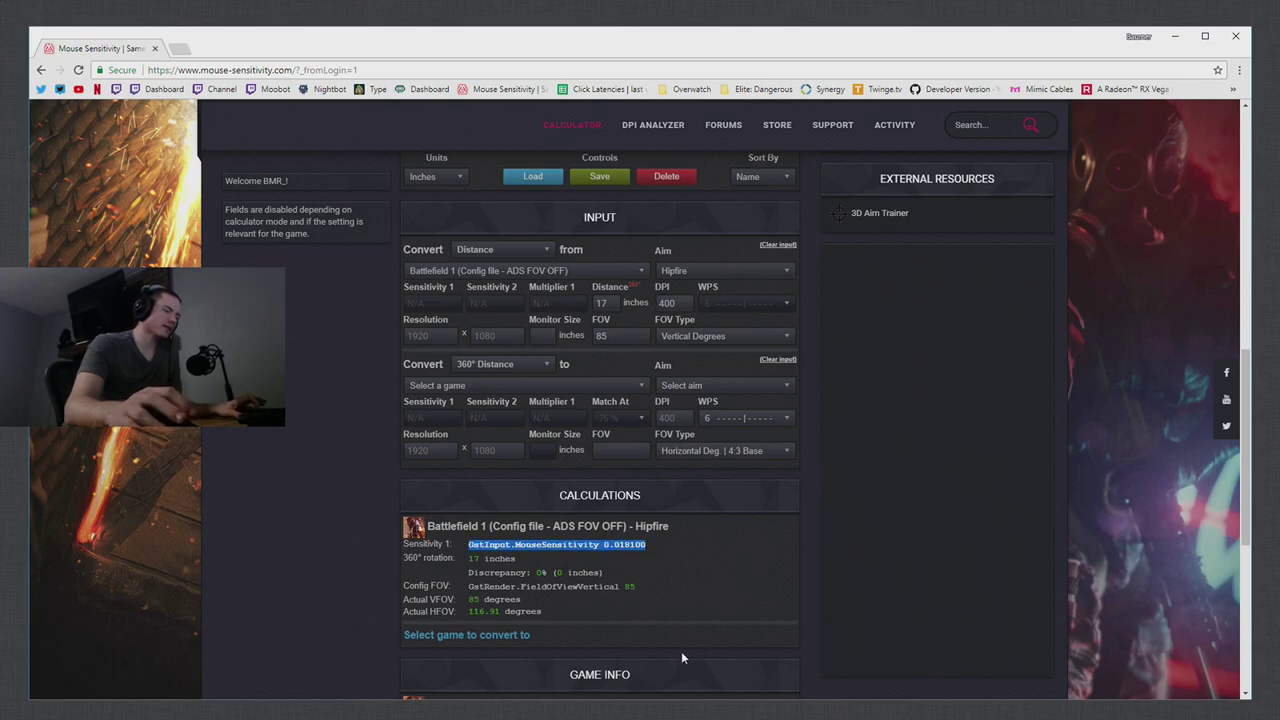
drag(645, 544, 602, 545)
click(531, 571)
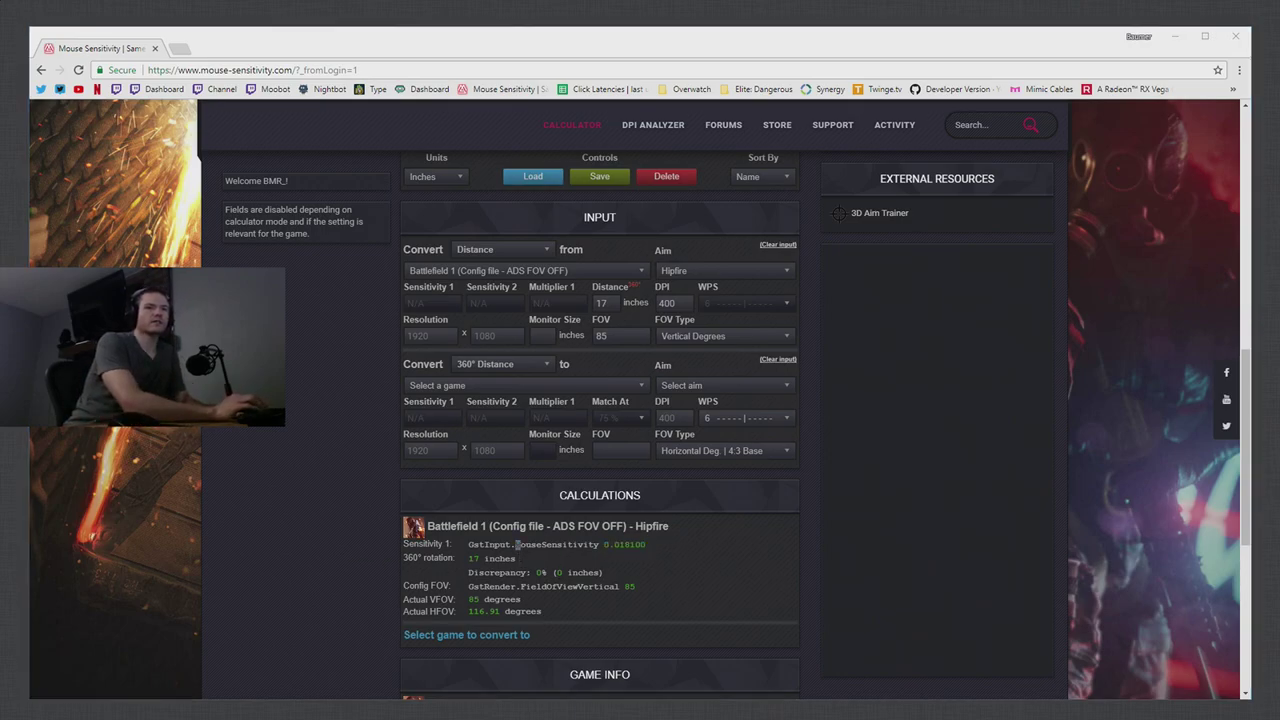